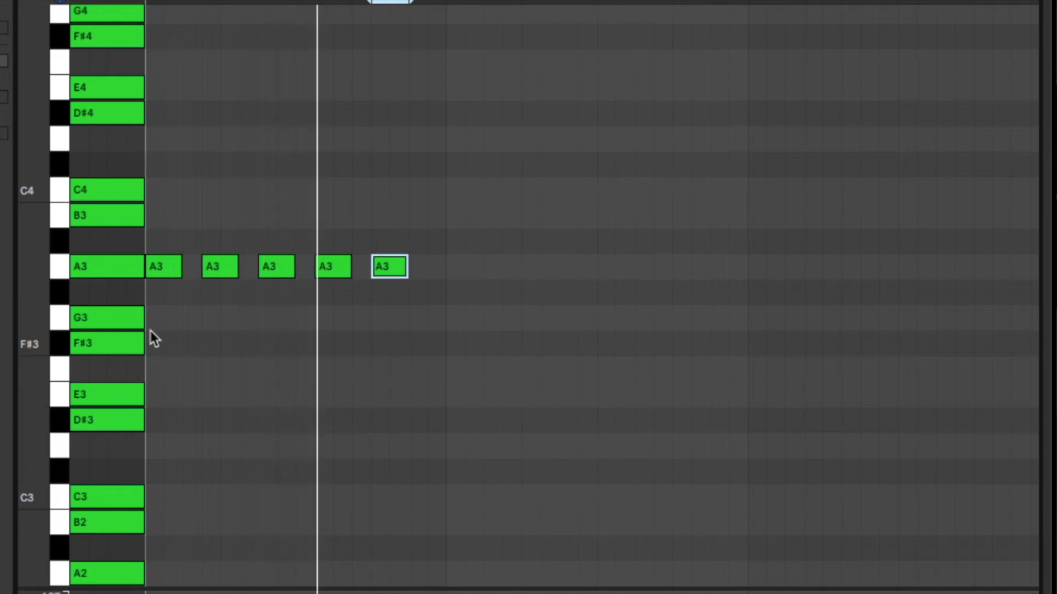
# - Add two short B3 notes at the start of bar 2, after the row of A3 notes
pyautogui.doubleClick(456, 216)
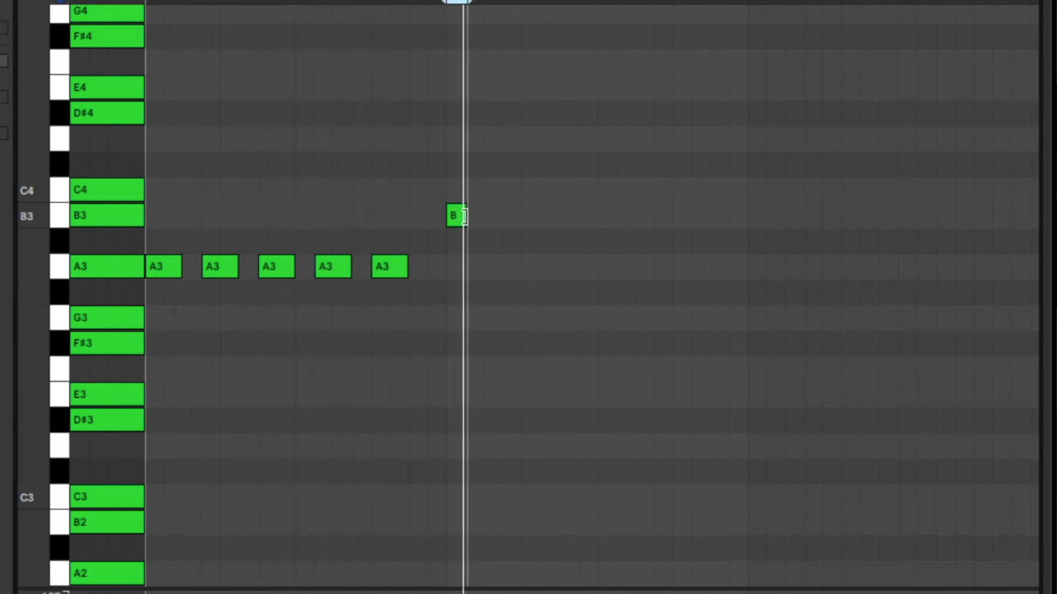
pyautogui.moveTo(464, 217); pyautogui.dragTo(538, 217)
pyautogui.doubleClick(513, 217)
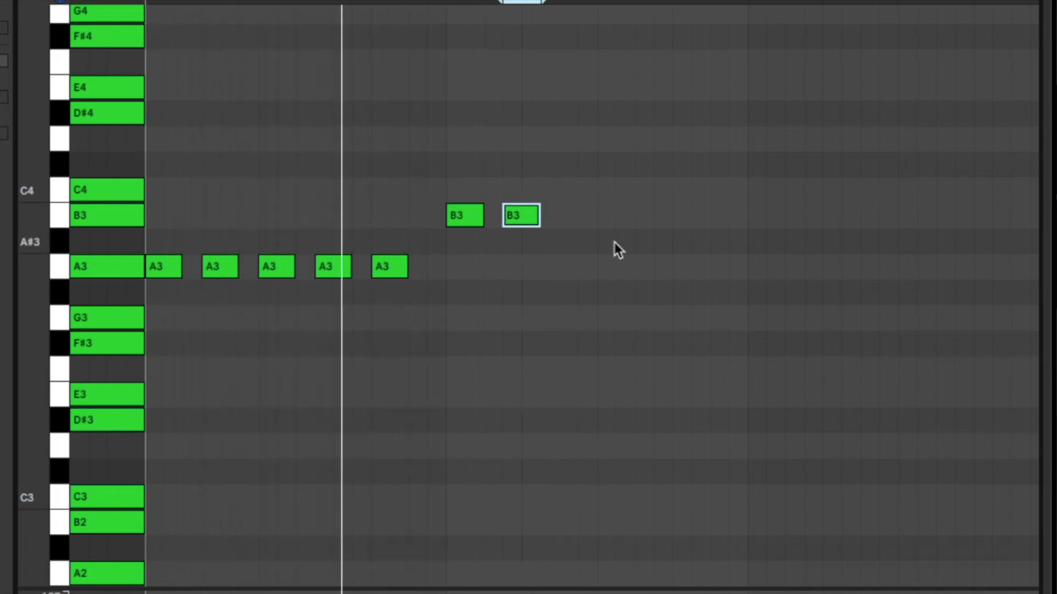
# - Add three short C4 notes with the same spacing after the two B3 notes
pyautogui.doubleClick(567, 190)
pyautogui.moveTo(575, 190); pyautogui.dragTo(708, 189)
pyautogui.doubleClick(633, 189)
pyautogui.doubleClick(679, 189)
pyautogui.press('space')
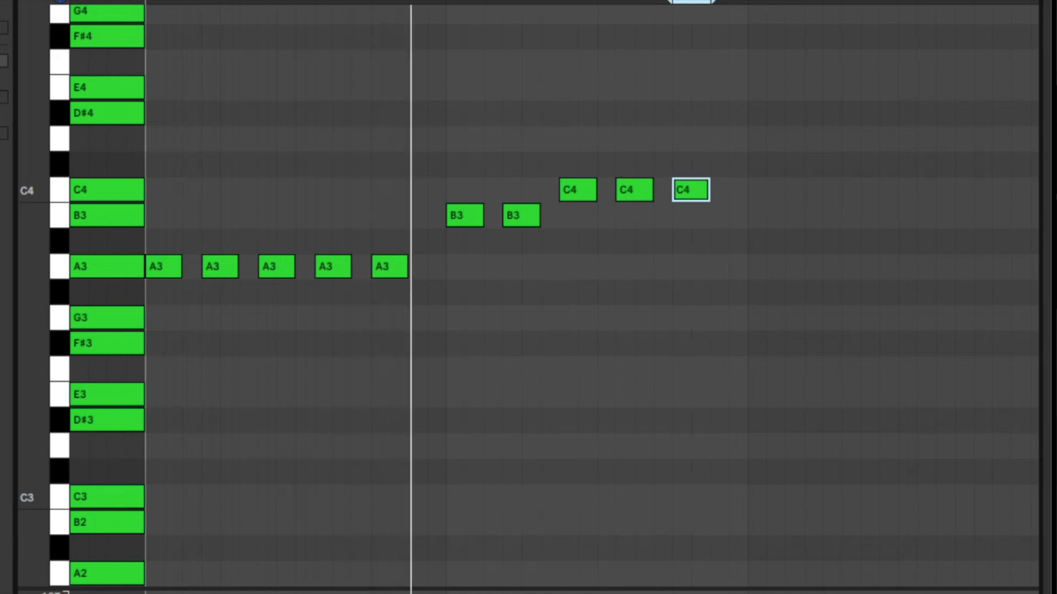
# - Duplicate the complete two-bar note pattern into bars 3 and 4
pyautogui.moveTo(504, 3); pyautogui.dragTo(504, 0)
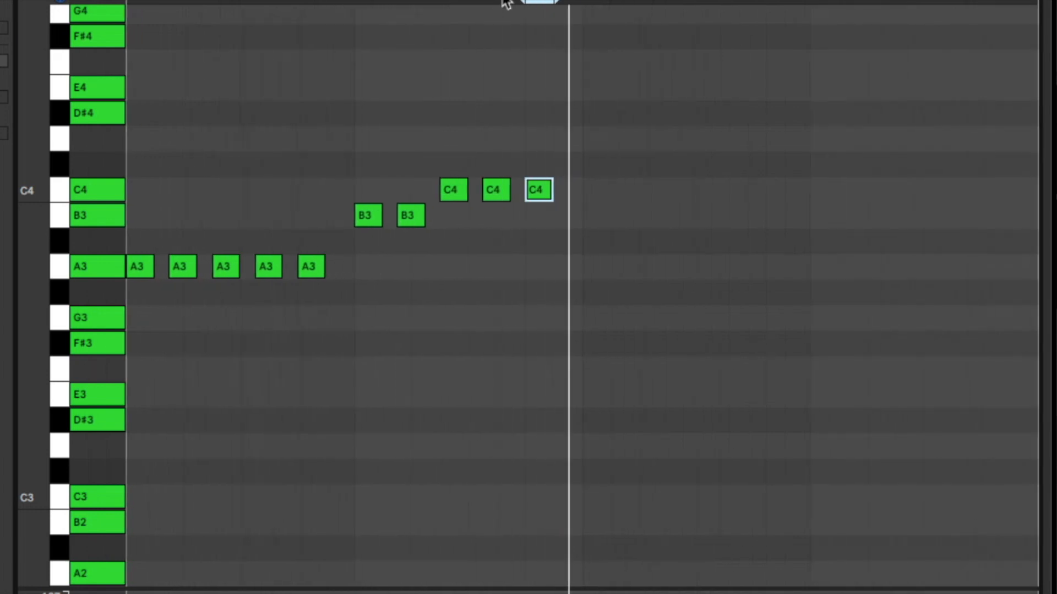
pyautogui.moveTo(720, 342); pyautogui.dragTo(139, 87)
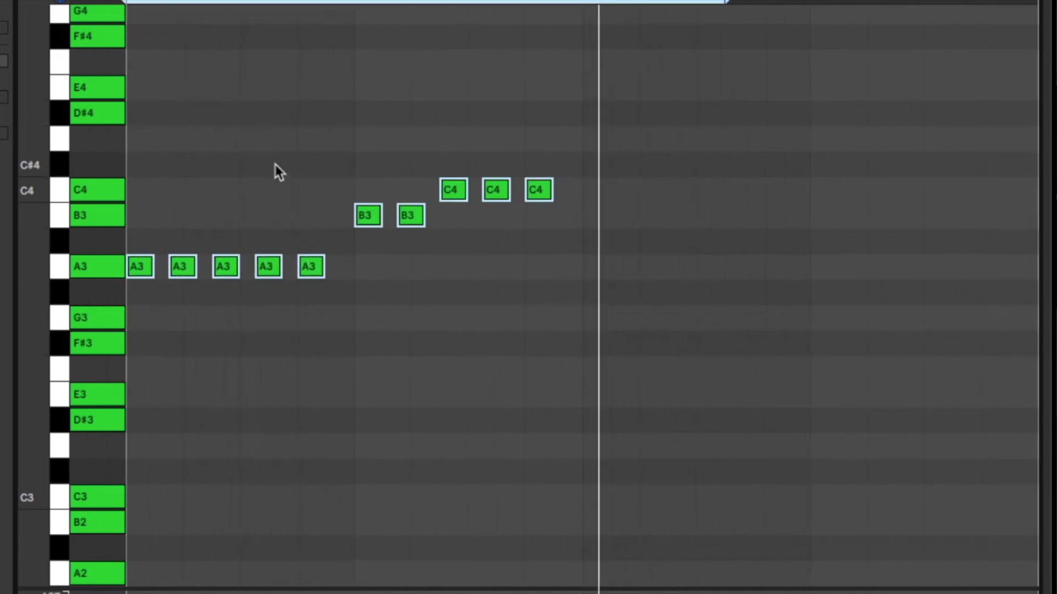
pyautogui.press('super+d')
pyautogui.moveTo(616, 263); pyautogui.dragTo(477, 267)
# - Copy the roots upward into chords: C4 and E4 over A3, D#4 and F#4 over B3, E4 and G4 over C4
pyautogui.moveTo(747, 299); pyautogui.dragTo(128, 271)
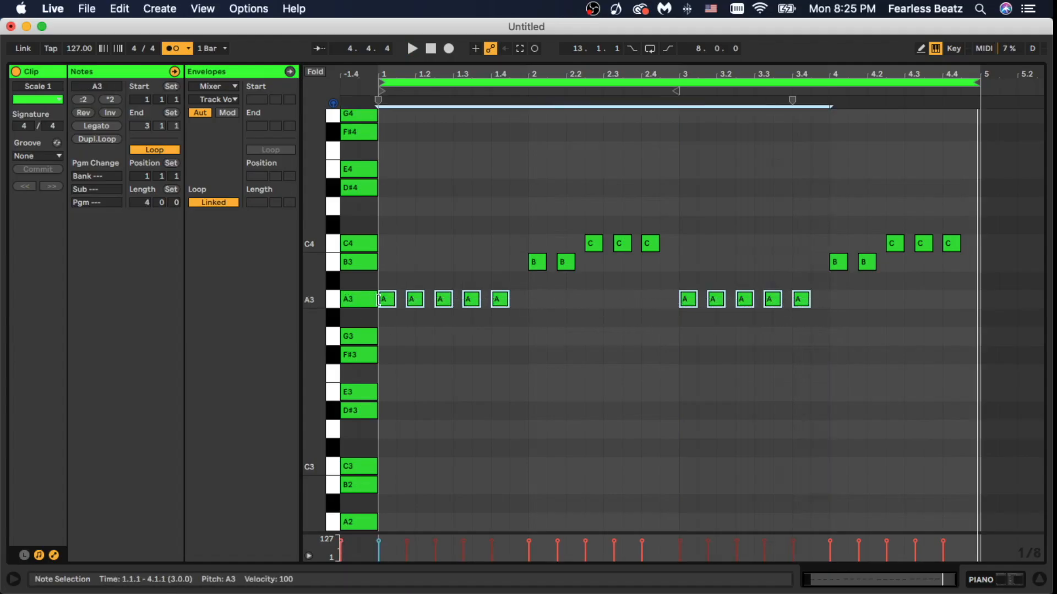
pyautogui.moveTo(384, 298); pyautogui.dragTo(387, 182)
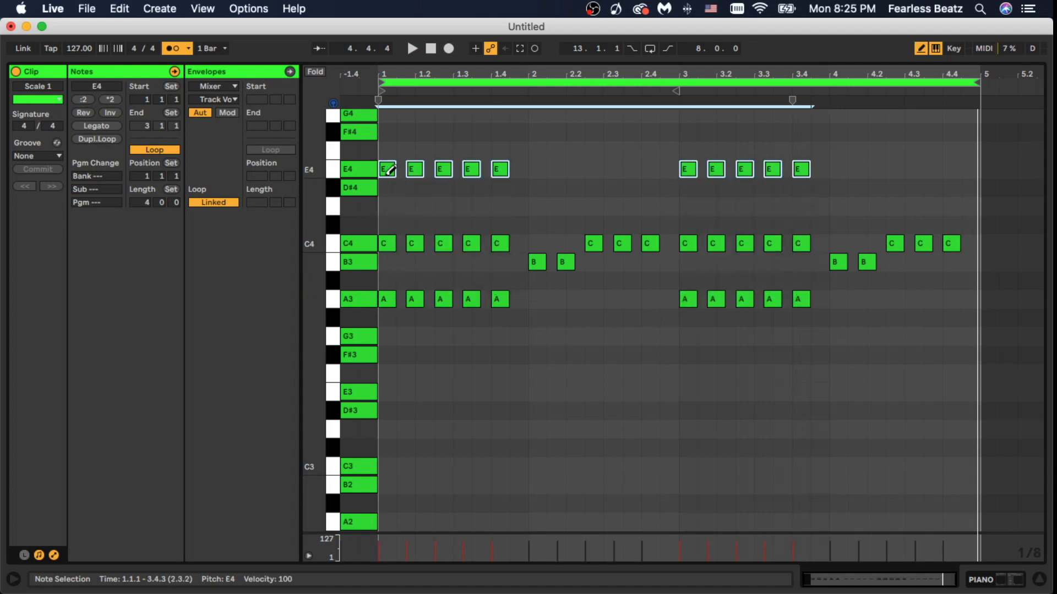
pyautogui.press('space')
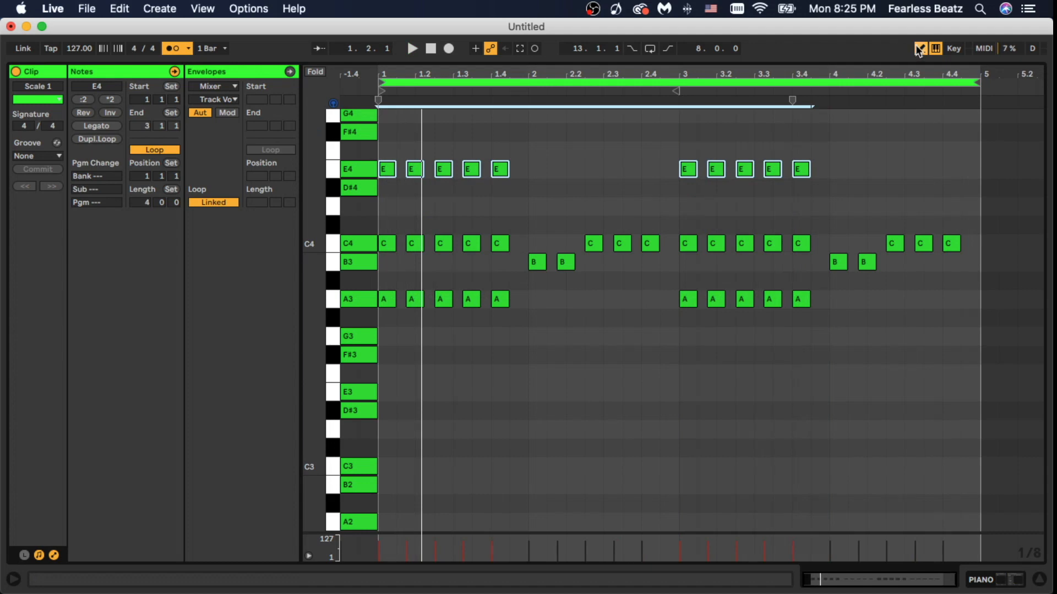
pyautogui.scroll(2, 633, 353)
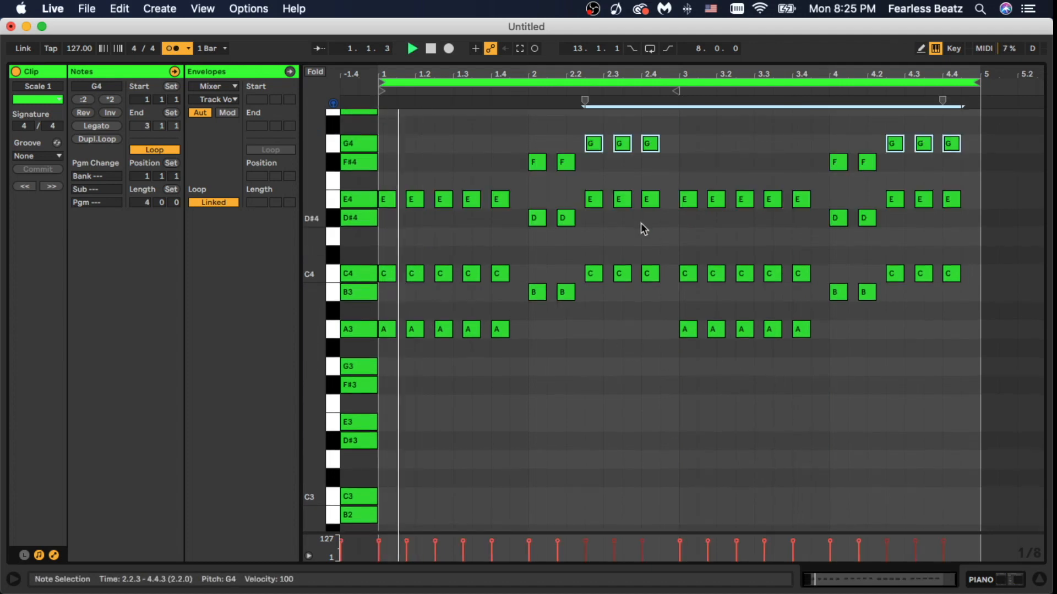
pyautogui.scroll(2, 642, 229)
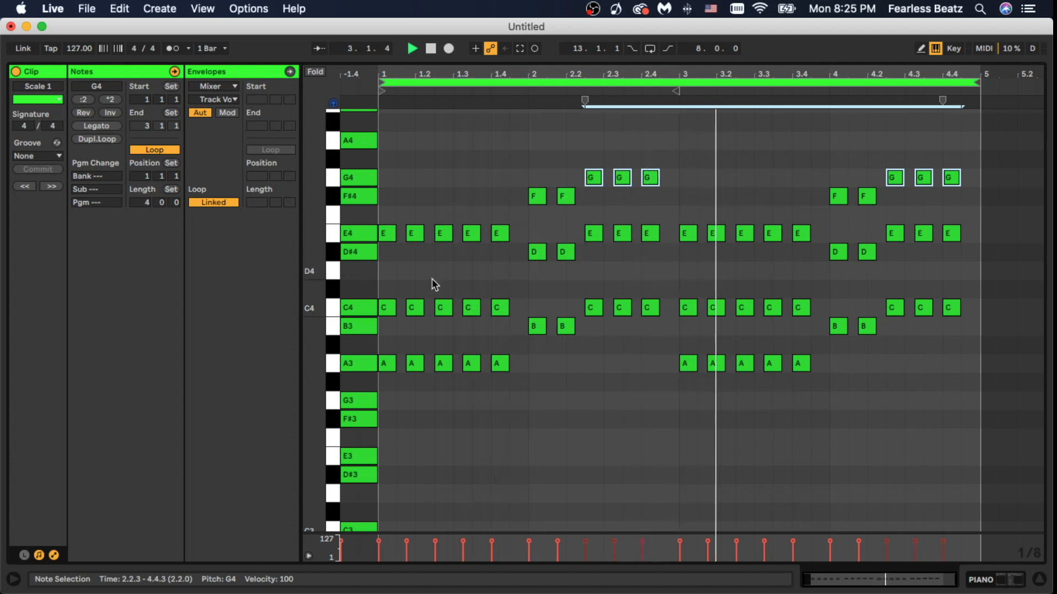
# - Raise the middle note of every chord in all four bars by one octave
pyautogui.click(382, 285)
pyautogui.moveTo(384, 290); pyautogui.dragTo(510, 326)
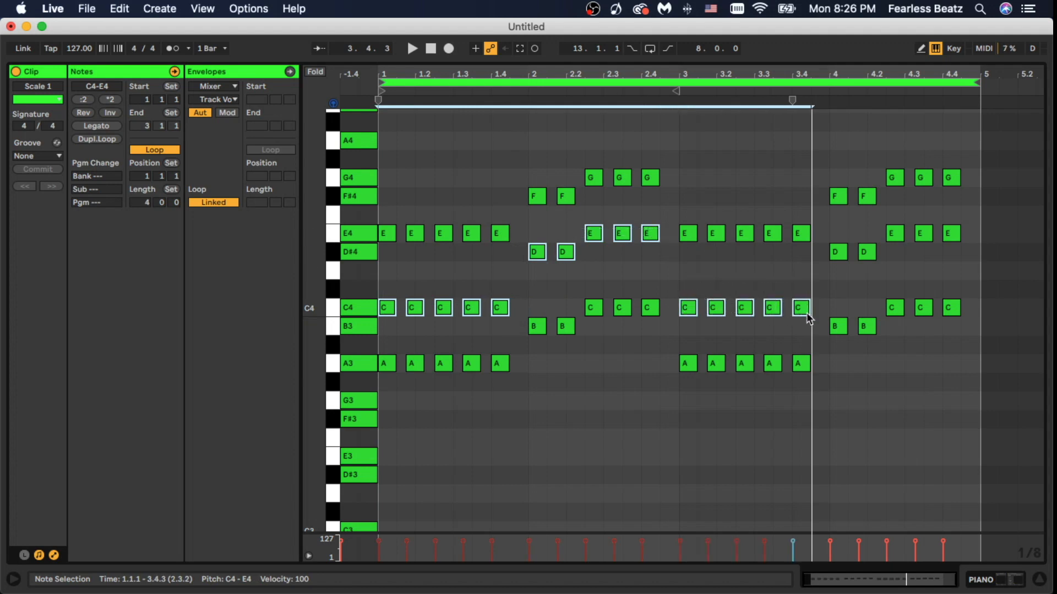
pyautogui.moveTo(990, 266); pyautogui.dragTo(990, 265)
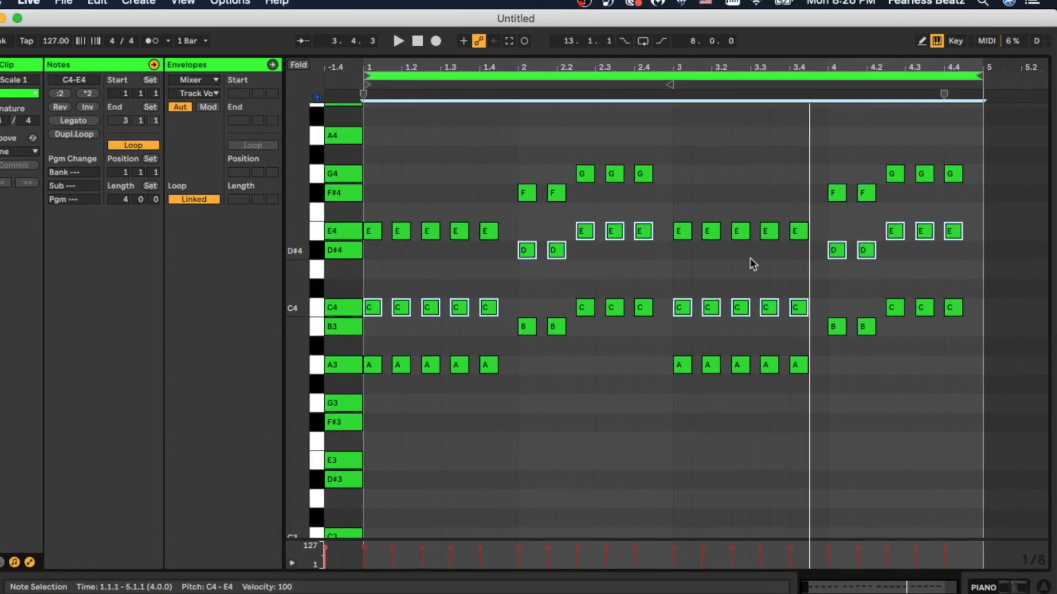
pyautogui.hotkey('shift', 'Up')
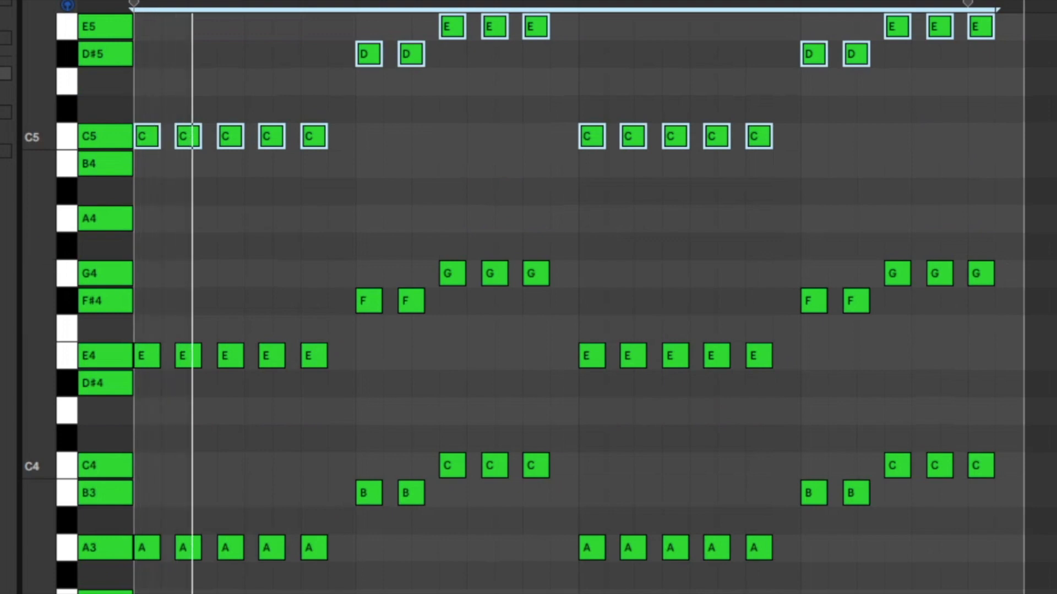
# - Lower all the chord notes by one octave and play the clip
pyautogui.click(39, 319)
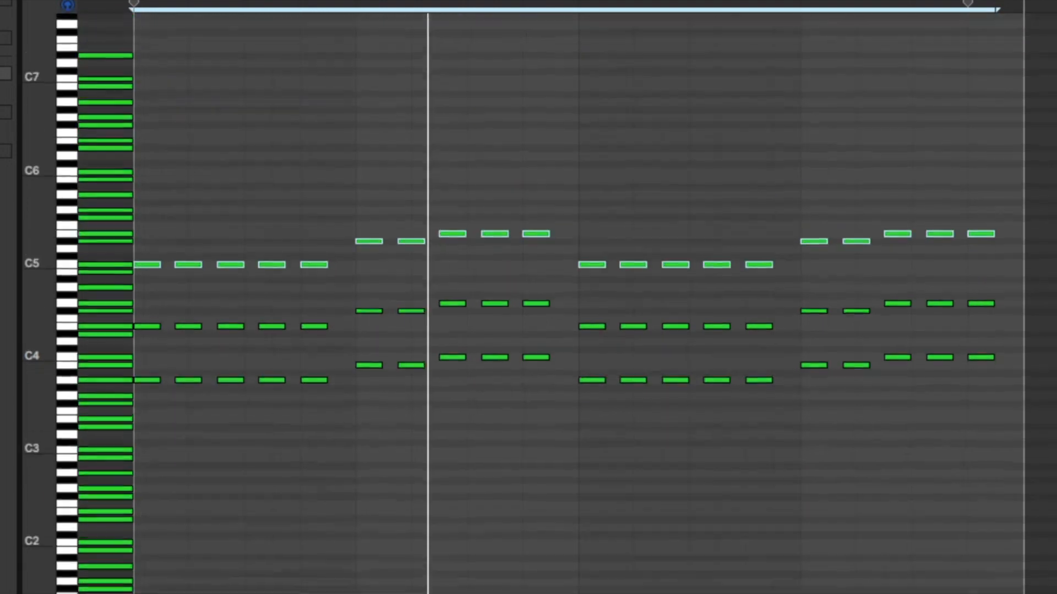
pyautogui.moveTo(150, 168); pyautogui.dragTo(971, 441)
pyautogui.hotkey('shift', 'Down')
pyautogui.press('space')
pyautogui.scroll(-5, 410, 267)
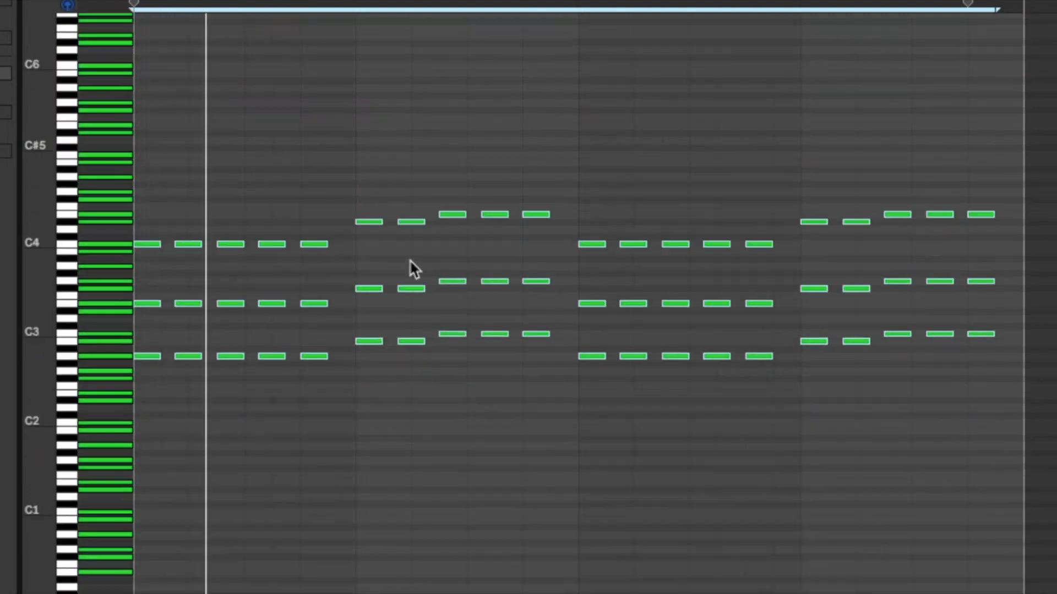
pyautogui.moveTo(49, 240); pyautogui.dragTo(97, 245)
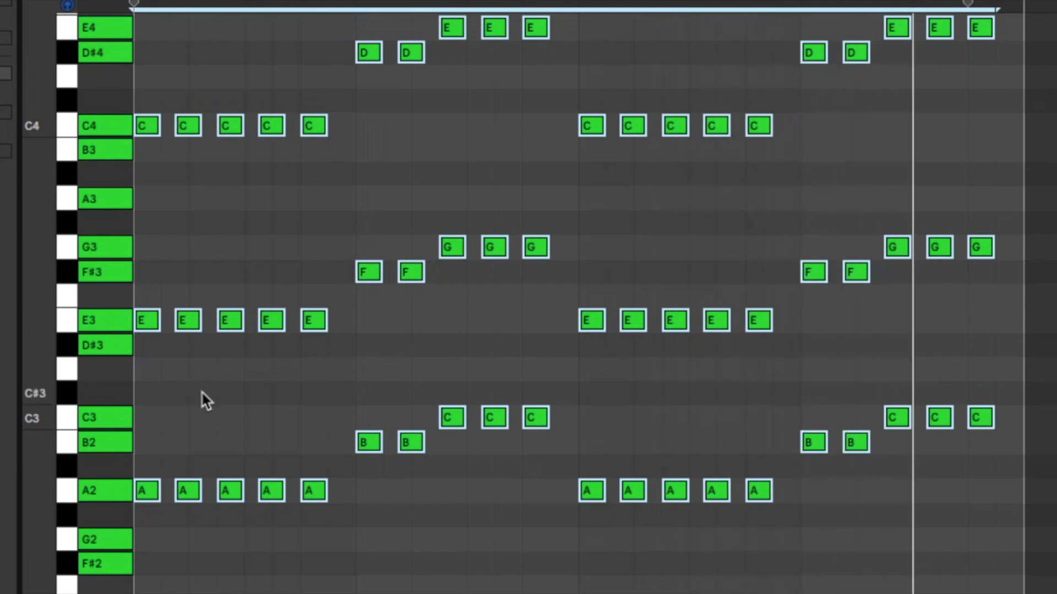
# - Try a bass layer by copying all the chord root notes down two octaves, and play it
pyautogui.scroll(6, 201, 391)
pyautogui.moveTo(141, 257); pyautogui.dragTo(535, 501)
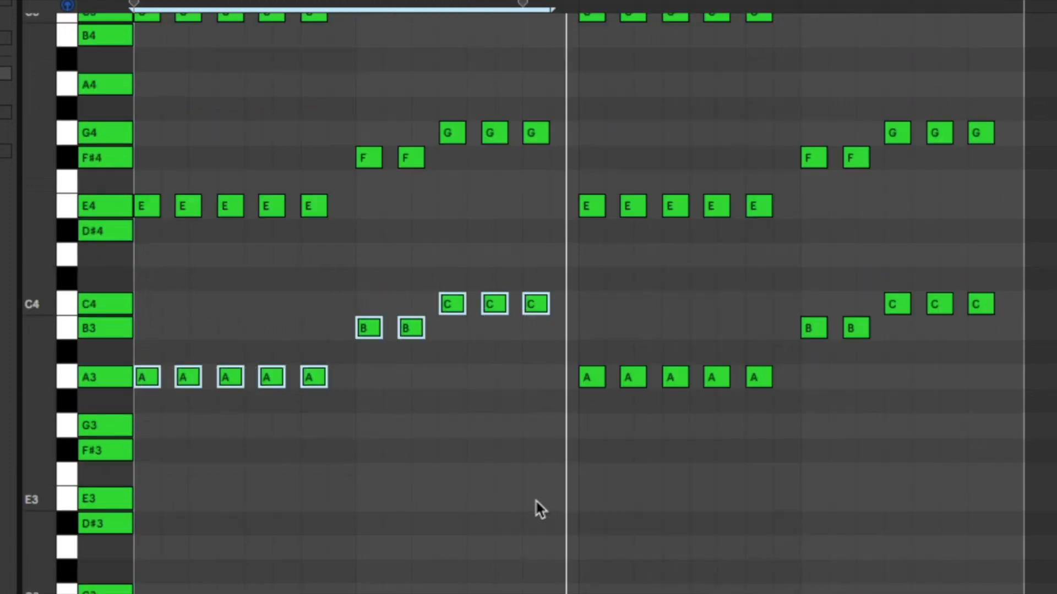
pyautogui.moveTo(585, 254); pyautogui.dragTo(986, 451)
pyautogui.scroll(-4, 707, 420)
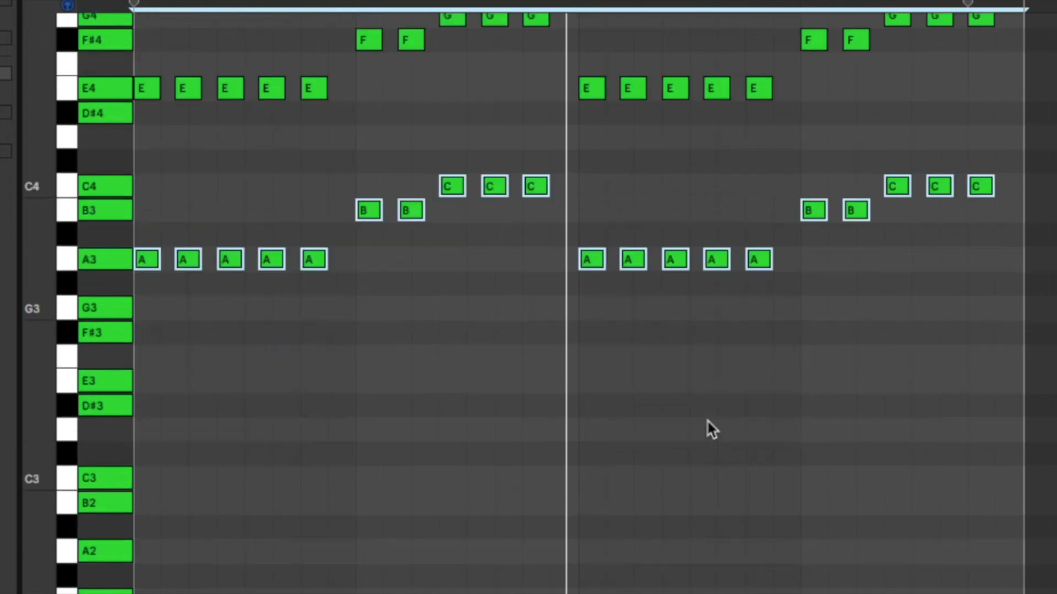
pyautogui.scroll(-2, 237, 319)
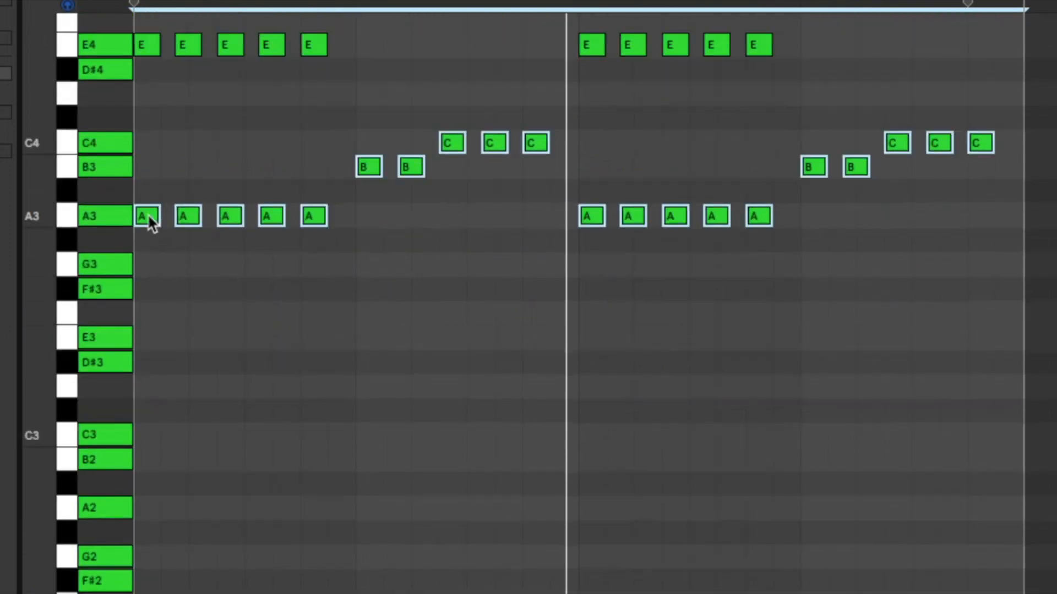
pyautogui.moveTo(147, 213); pyautogui.dragTo(163, 509)
pyautogui.press('space')
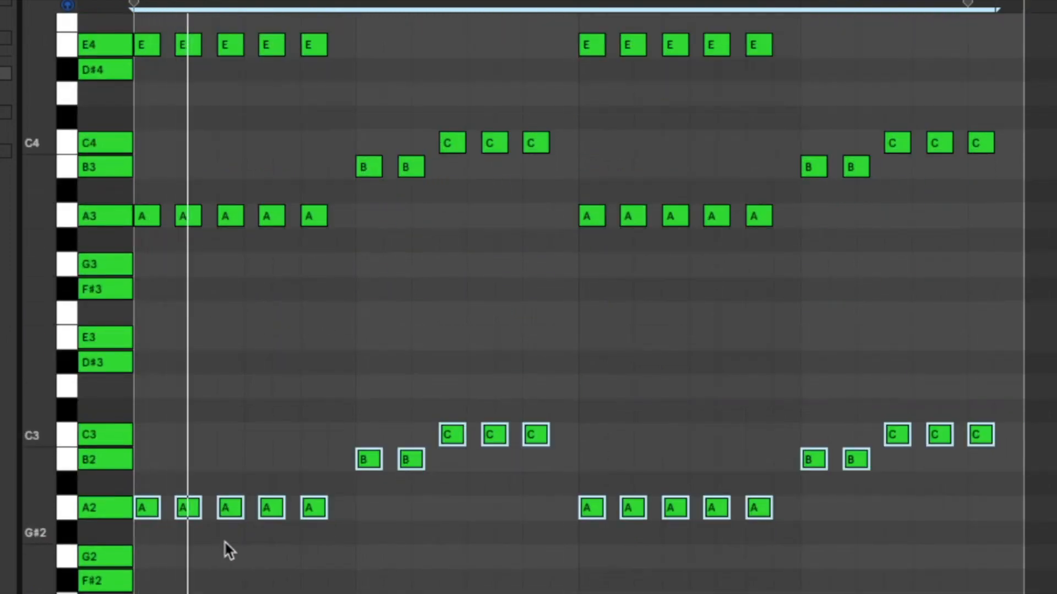
pyautogui.scroll(-8, 224, 542)
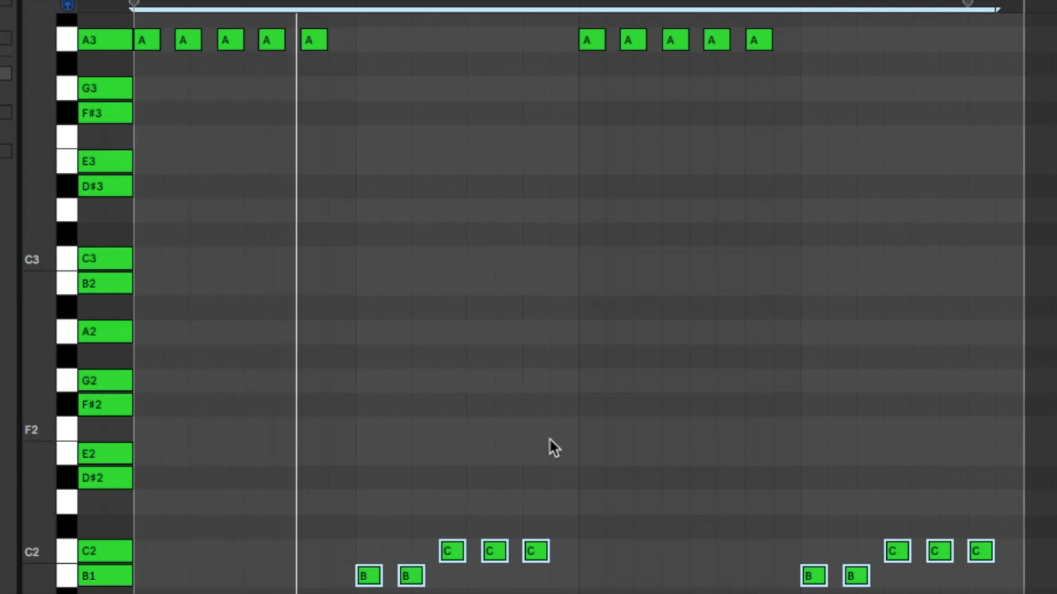
pyautogui.scroll(5, 549, 439)
pyautogui.scroll(7, 550, 440)
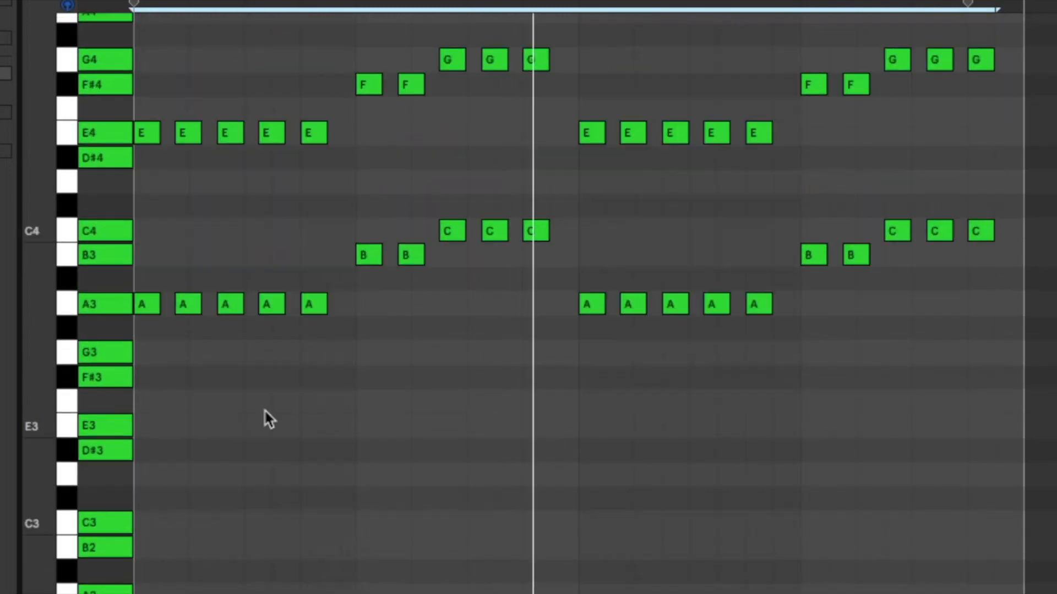
# - Select all the piano chord notes and play the clip to hear the chosen sound
pyautogui.moveTo(82, 279); pyautogui.dragTo(6, 263)
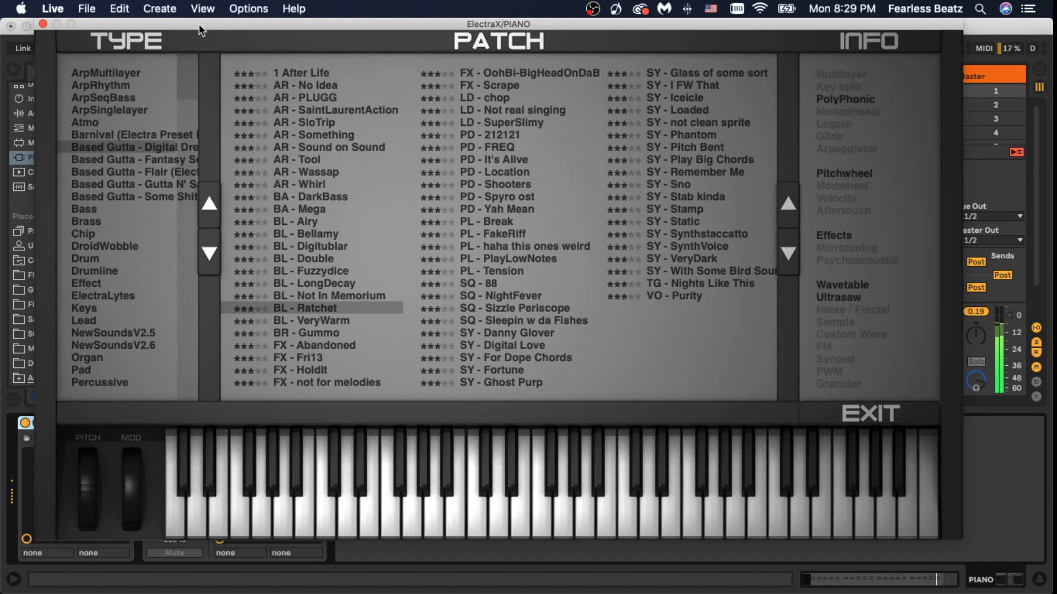
pyautogui.moveTo(390, 189); pyautogui.dragTo(969, 379)
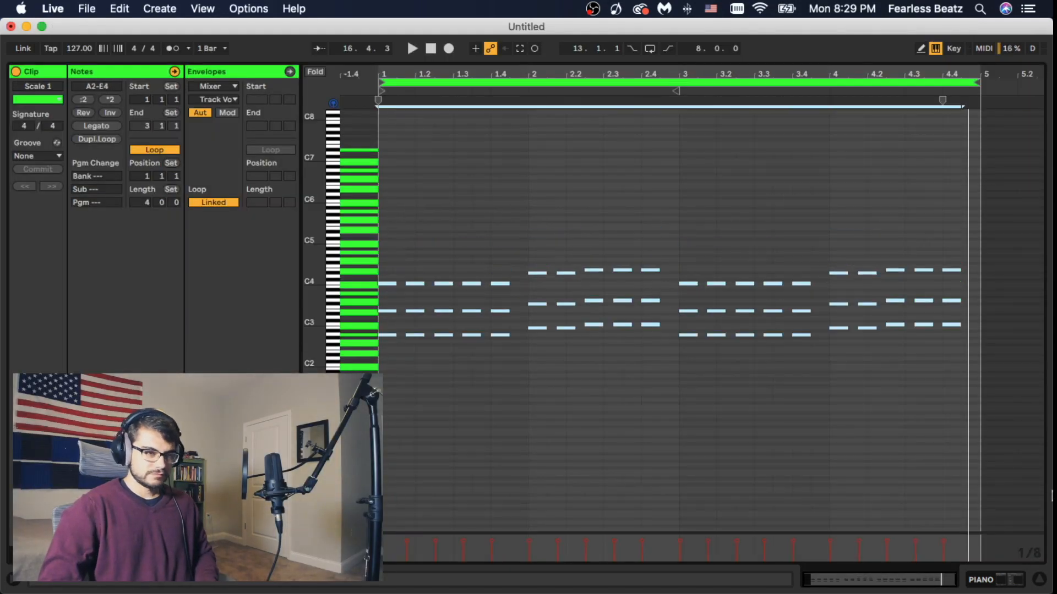
pyautogui.press('space')
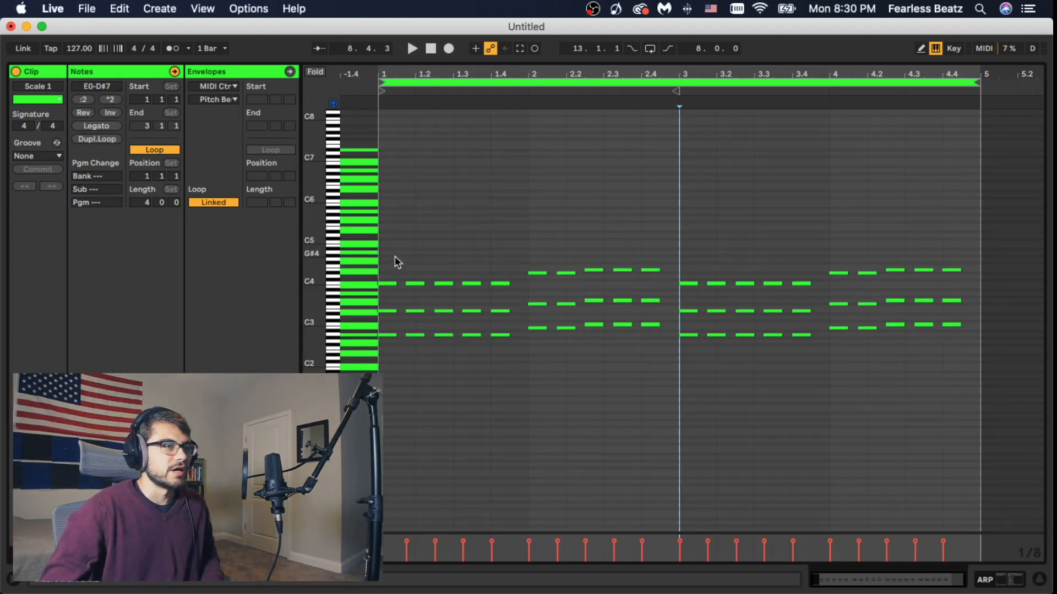
# - Replace the repeated chord hits in the arp clip with chords sustained until each chord change, and raise them all an octave
pyautogui.click(395, 259)
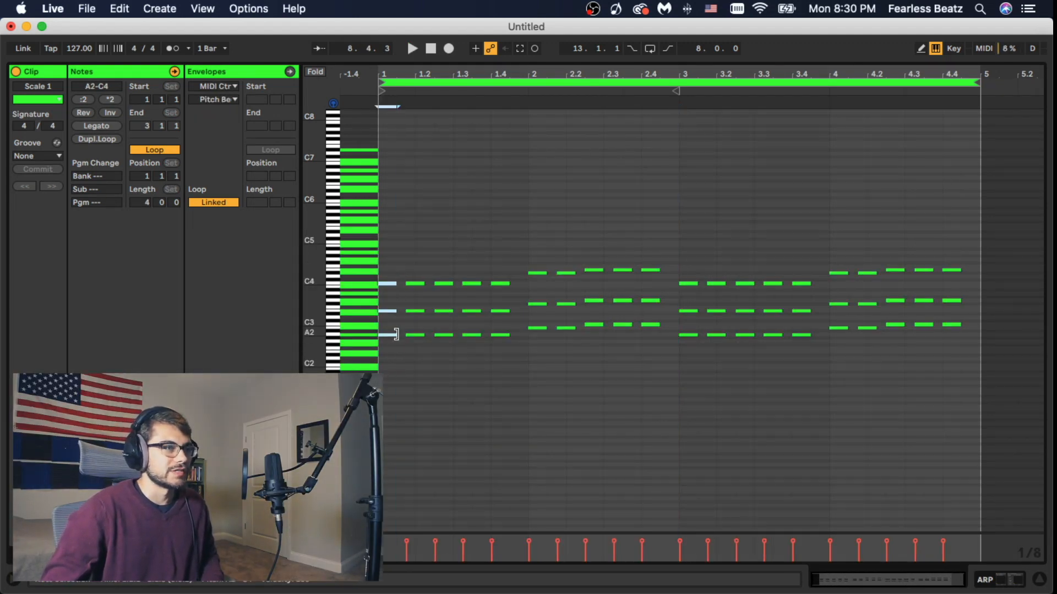
pyautogui.moveTo(530, 238); pyautogui.dragTo(560, 369)
pyautogui.click(534, 242)
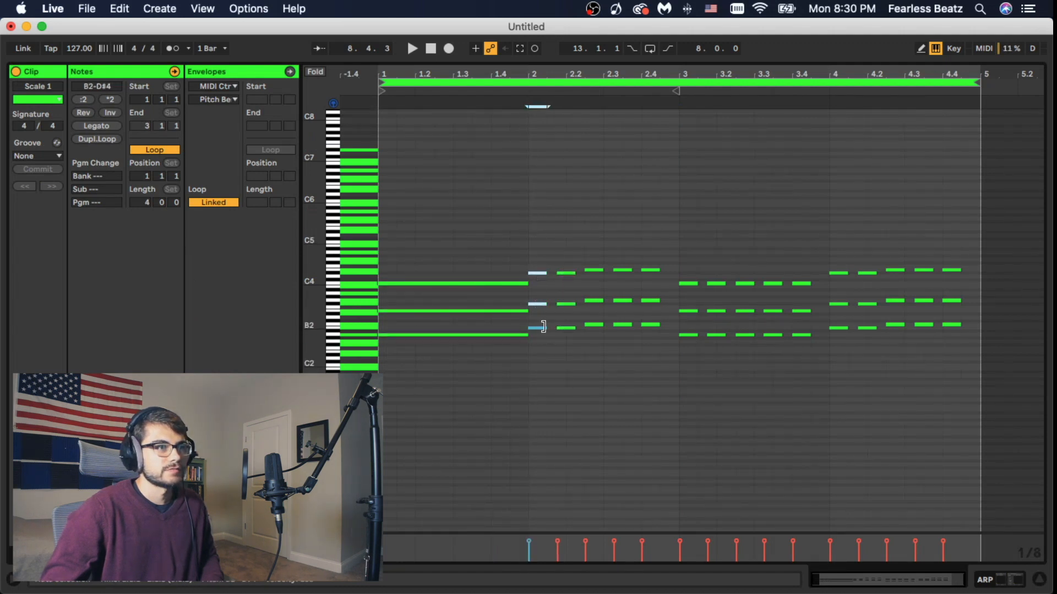
pyautogui.moveTo(448, 224); pyautogui.dragTo(1048, 510)
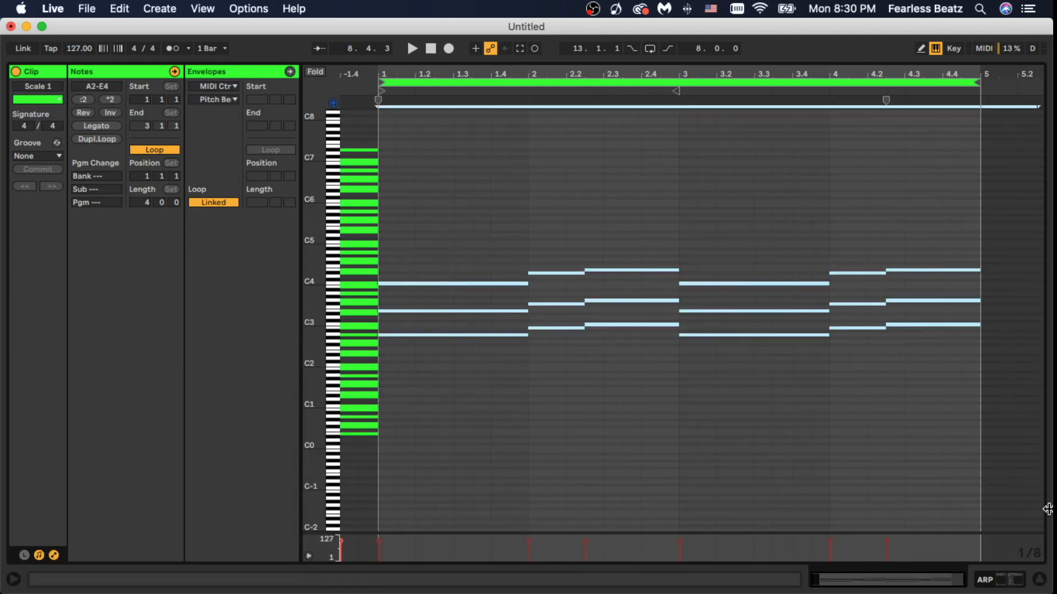
pyautogui.hotkey('shift', 'Up')
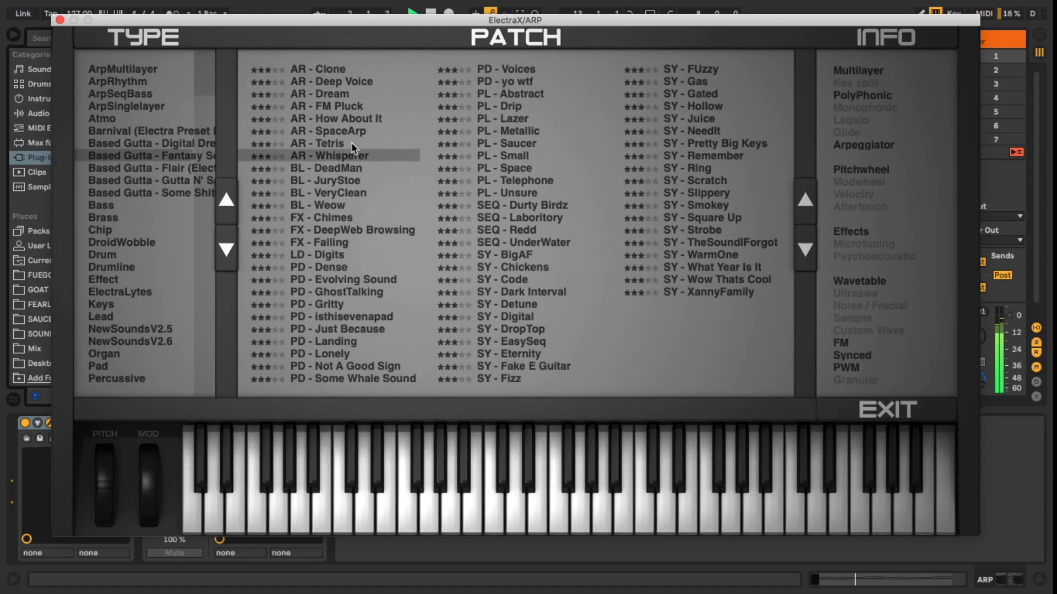
# - Audition the AR - Tetris patch, load AR - SpaceArp for the arp, and close the arp and bells instrument windows
pyautogui.click(351, 142)
pyautogui.click(353, 131)
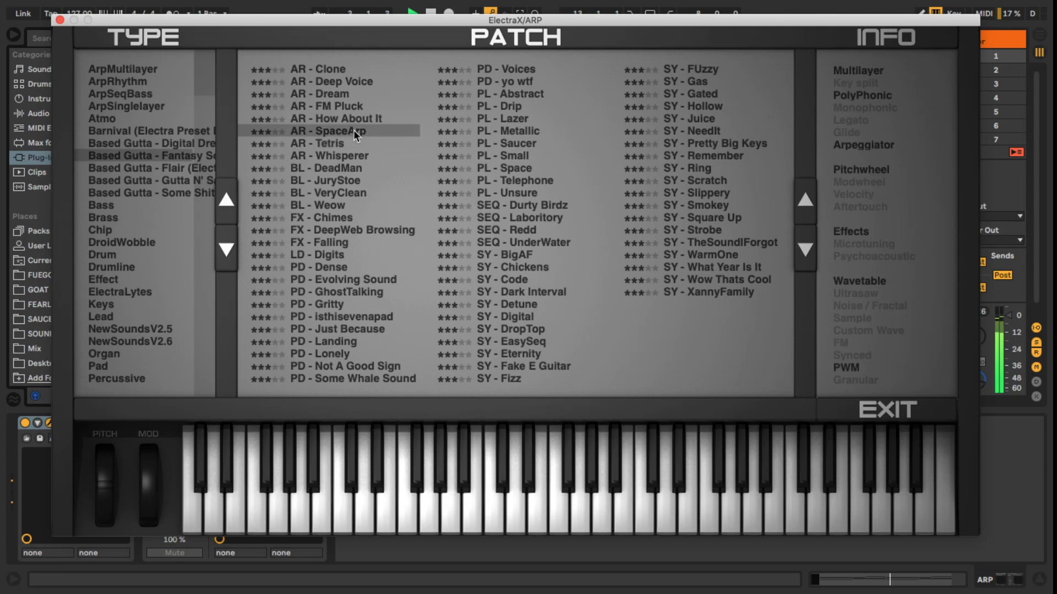
pyautogui.click(60, 20)
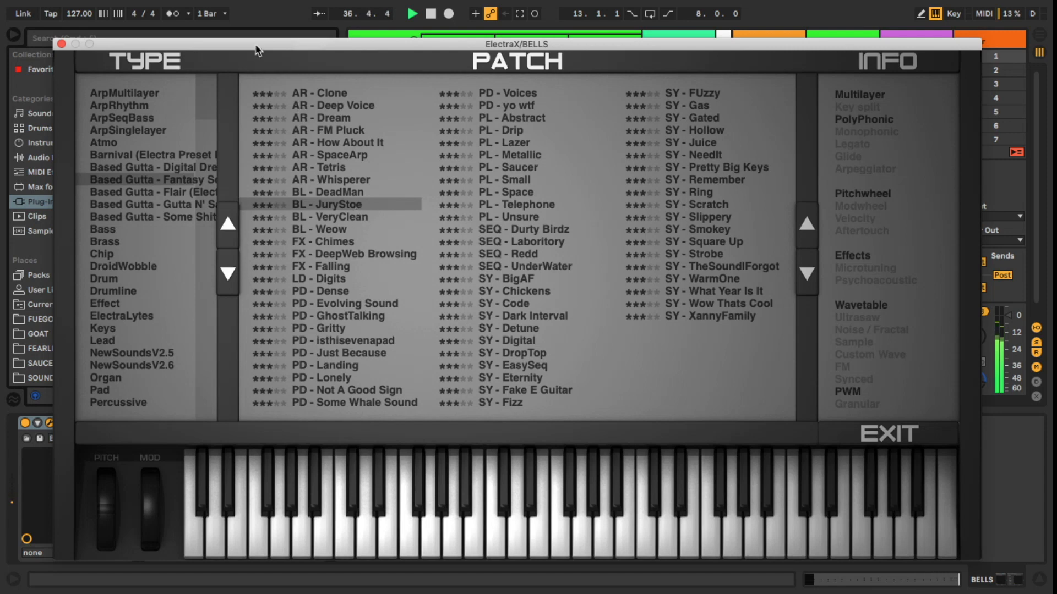
pyautogui.click(61, 43)
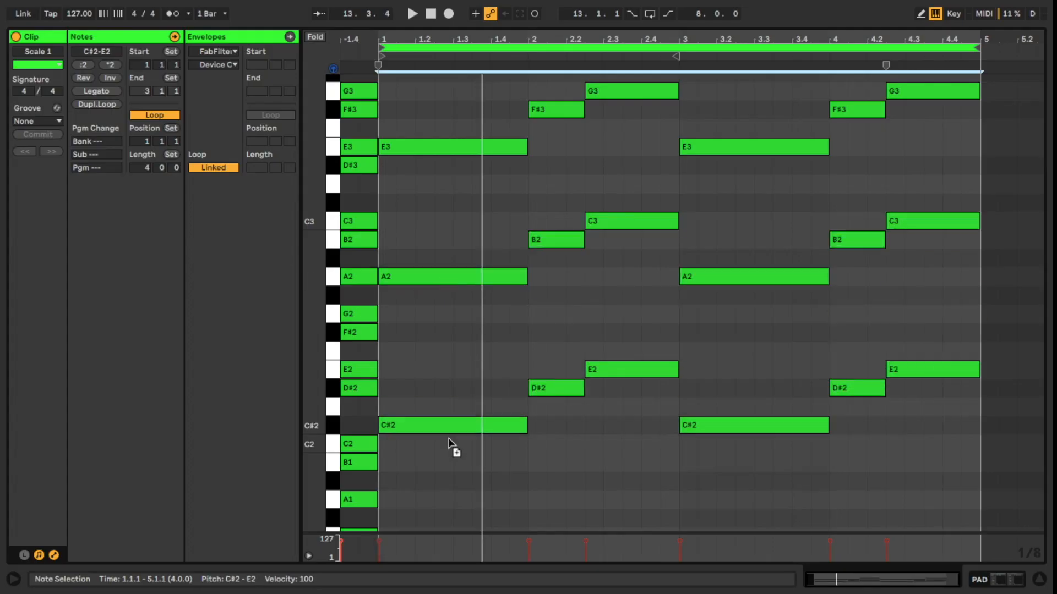
# - Place the copied root notes one octave below the pad chords, on A1, B1 and C2
pyautogui.moveTo(455, 446); pyautogui.dragTo(453, 502)
pyautogui.scroll(-1, 600, 361)
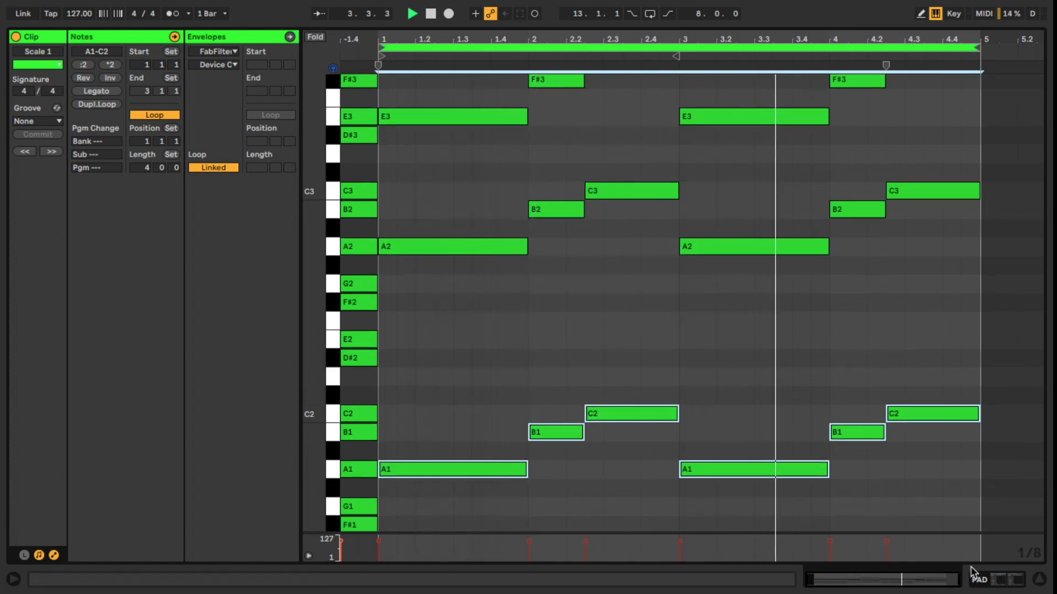
# - Show the pad track's devices and bring up the Cassette effect with its Default preset
pyautogui.click(1020, 583)
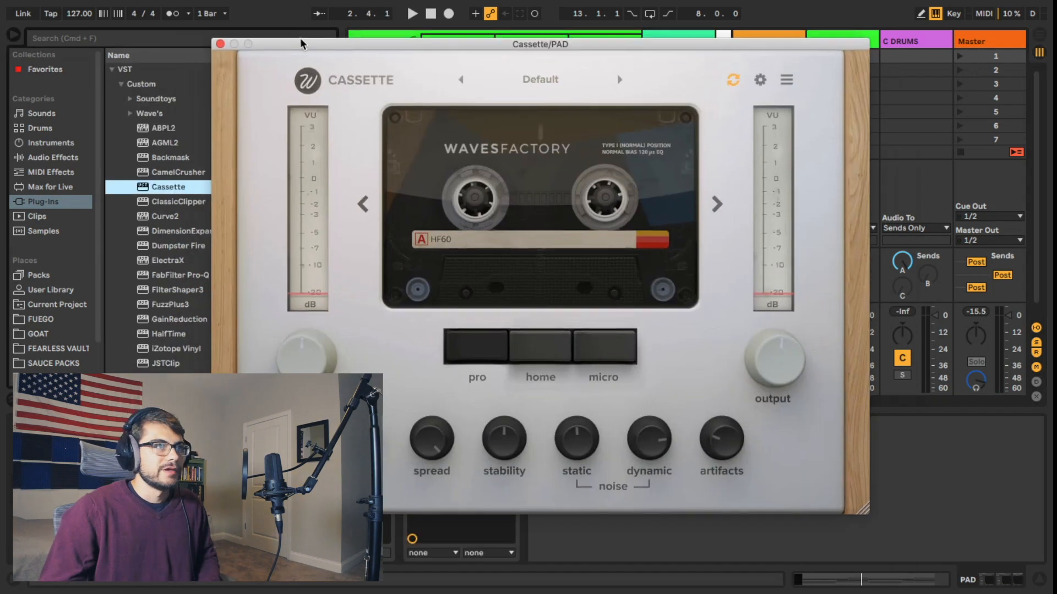
pyautogui.moveTo(302, 43); pyautogui.dragTo(308, 45)
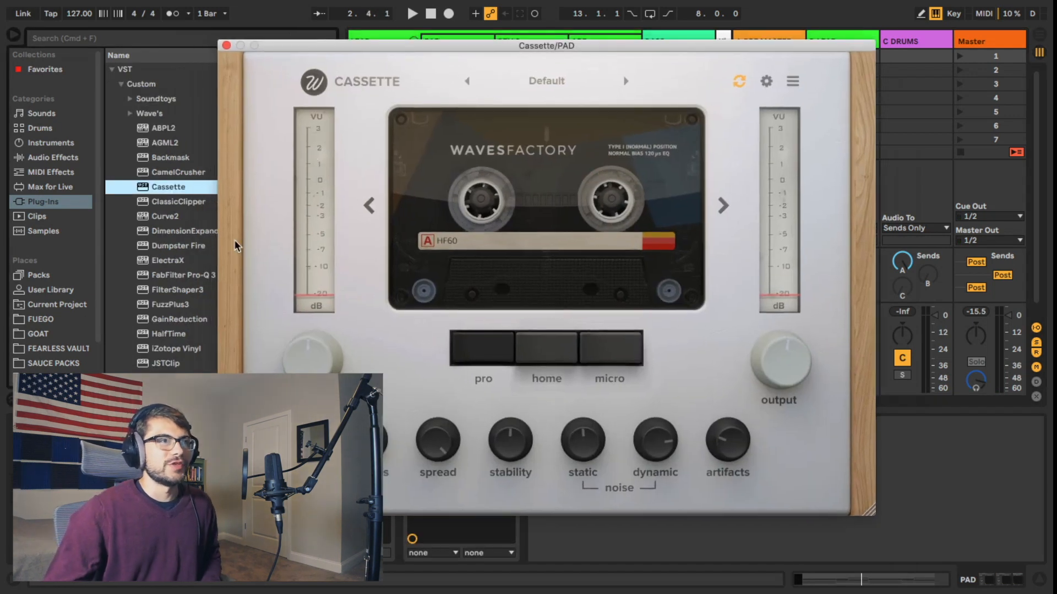
# - Load Cassette's Insight - Warm Keys preset on the pad and shape its Pro-Q 3 low shelf to about 357 Hz and -9.7 dB
pyautogui.click(625, 81)
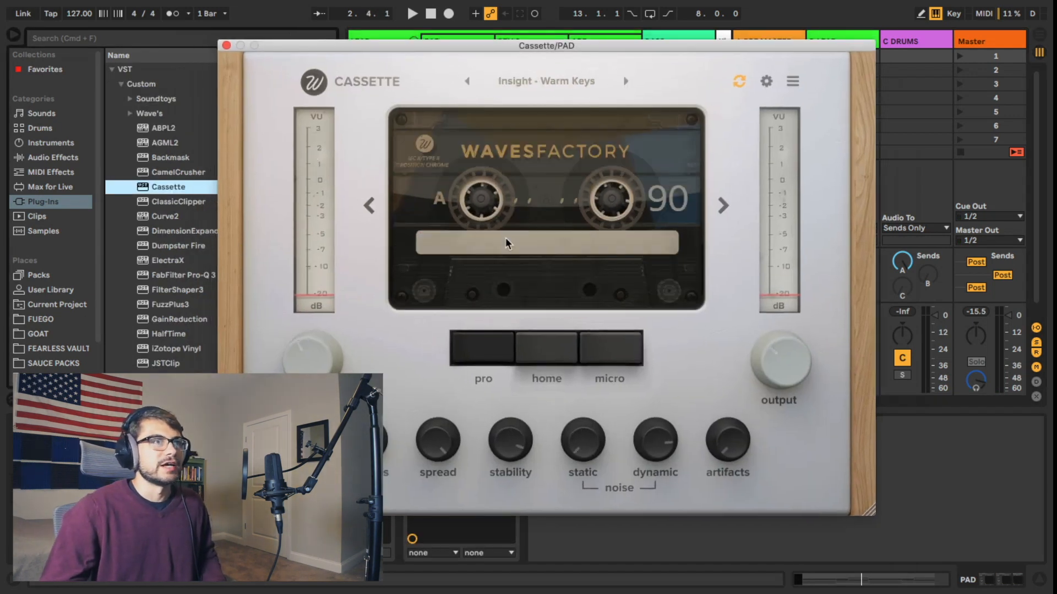
pyautogui.click(226, 46)
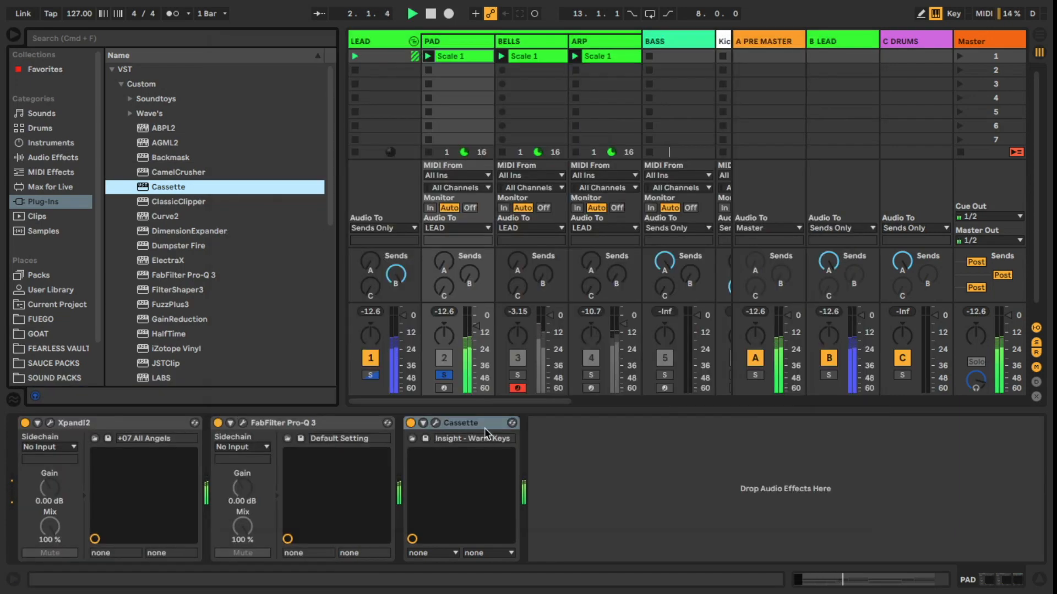
pyautogui.click(242, 423)
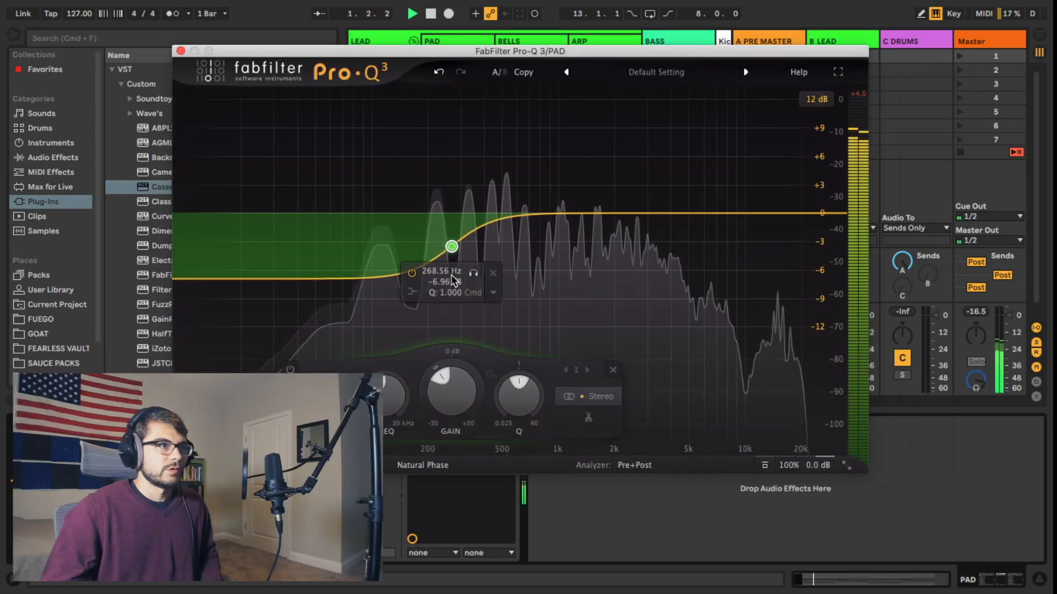
pyautogui.moveTo(452, 281); pyautogui.dragTo(474, 300)
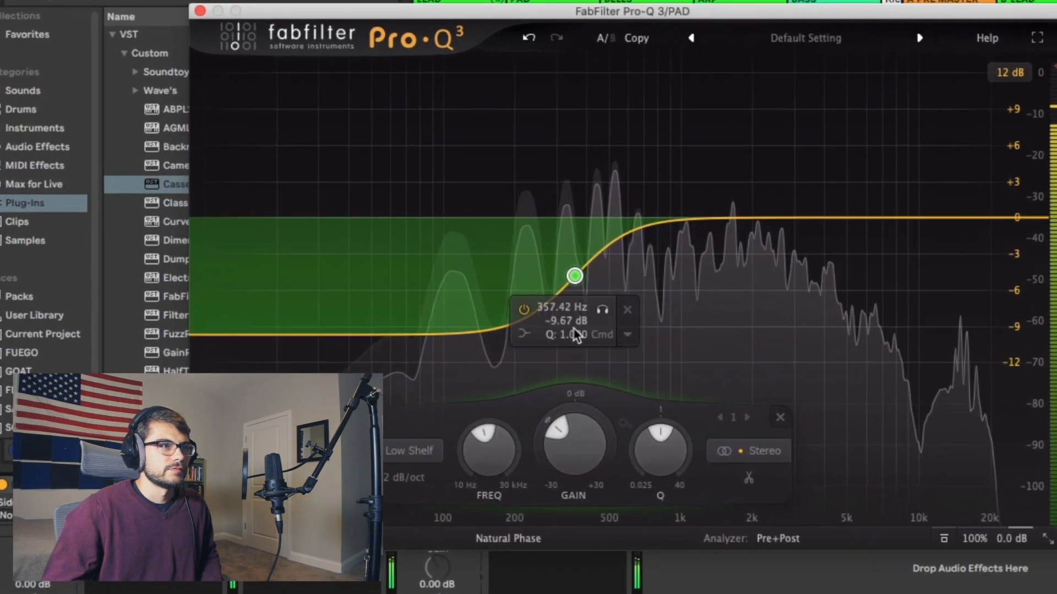
pyautogui.moveTo(573, 328); pyautogui.dragTo(572, 330)
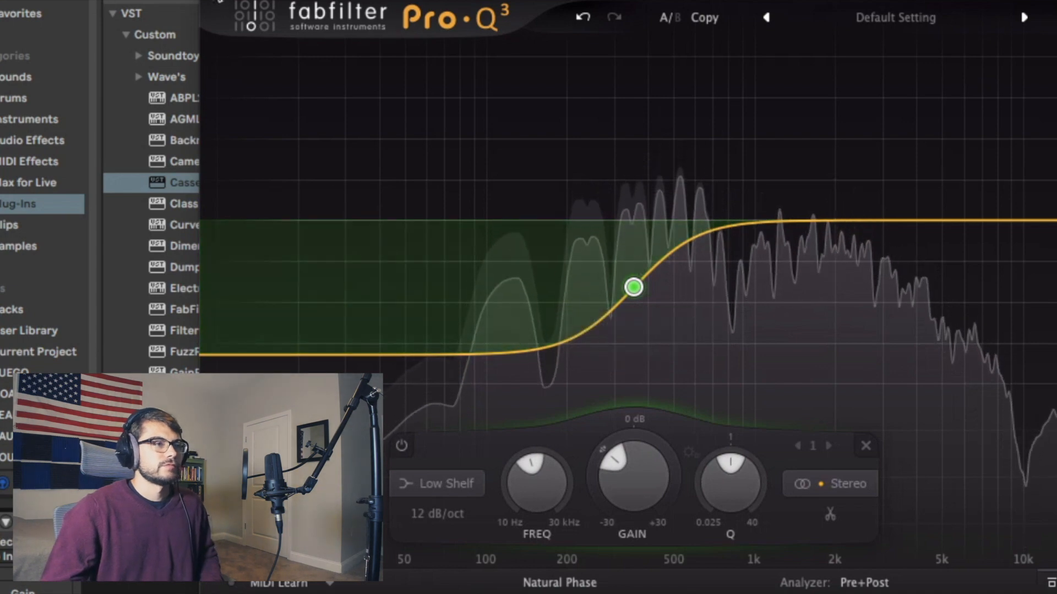
pyautogui.click(213, 0)
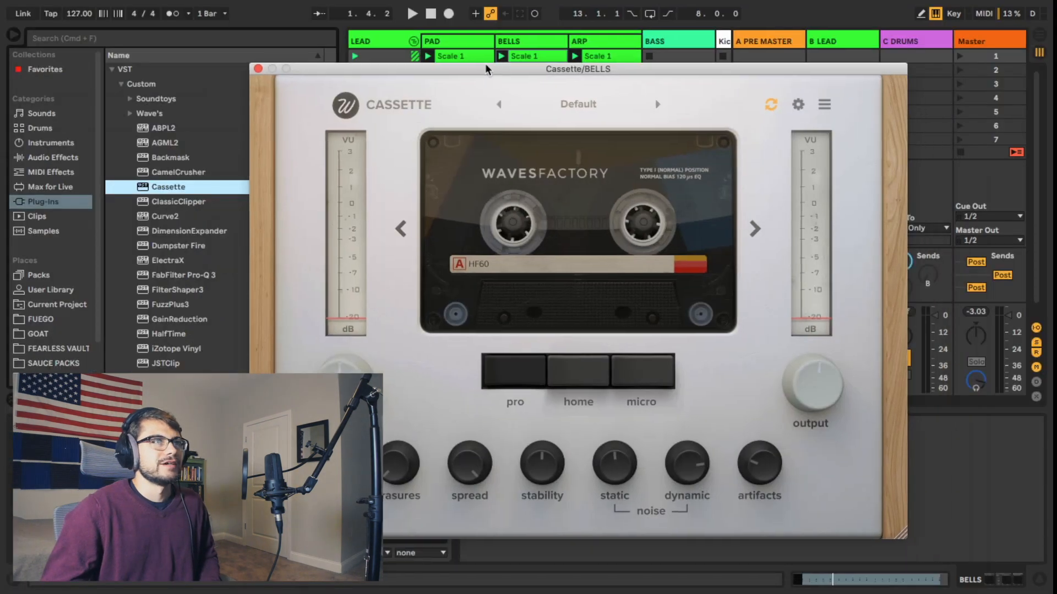
# - Load Cassette's Torley - Mellow My Harsh preset on the bells and set their Pro-Q 3 low cut to about 253 Hz
pyautogui.moveTo(486, 65); pyautogui.dragTo(390, 30)
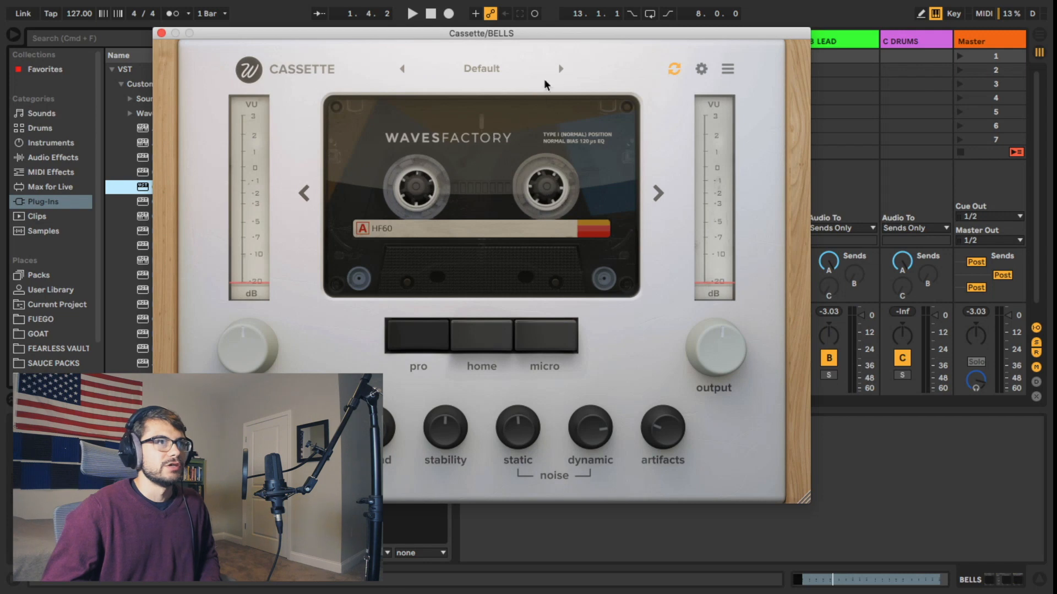
pyautogui.click(560, 67)
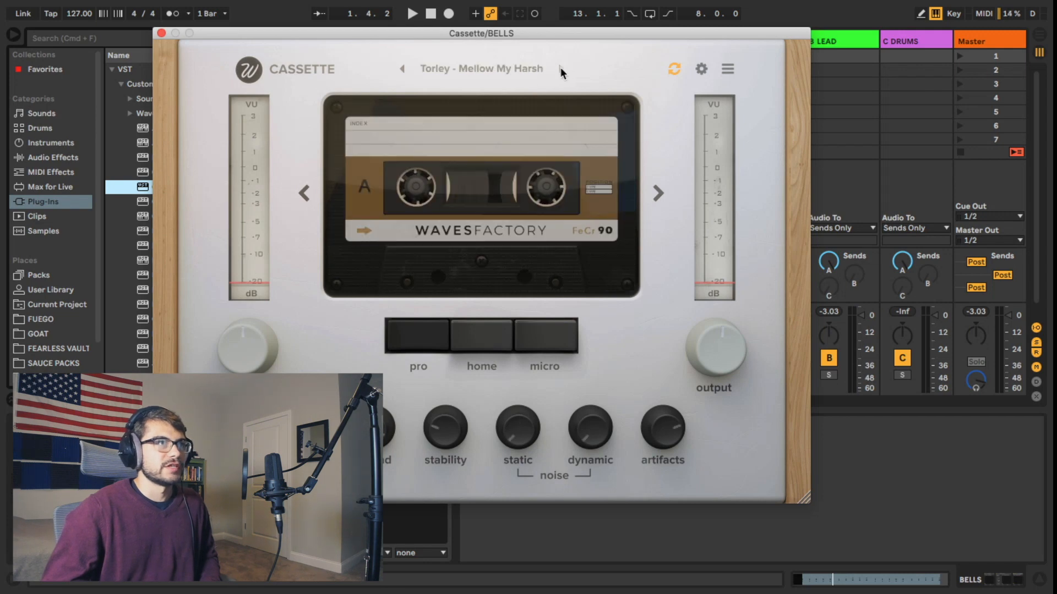
pyautogui.moveTo(447, 33); pyautogui.dragTo(813, 42)
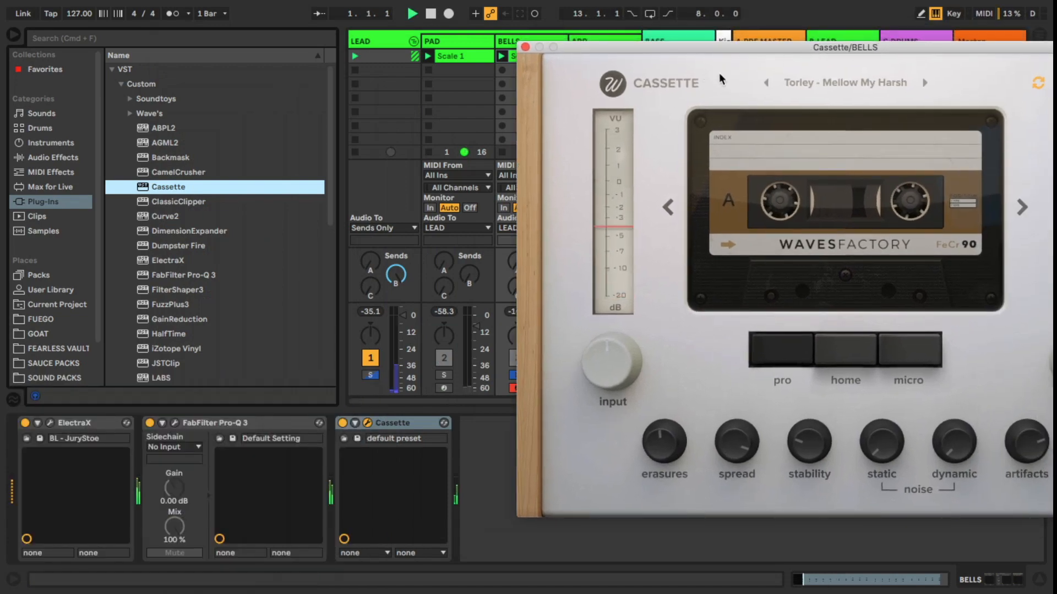
pyautogui.moveTo(655, 48); pyautogui.dragTo(259, 38)
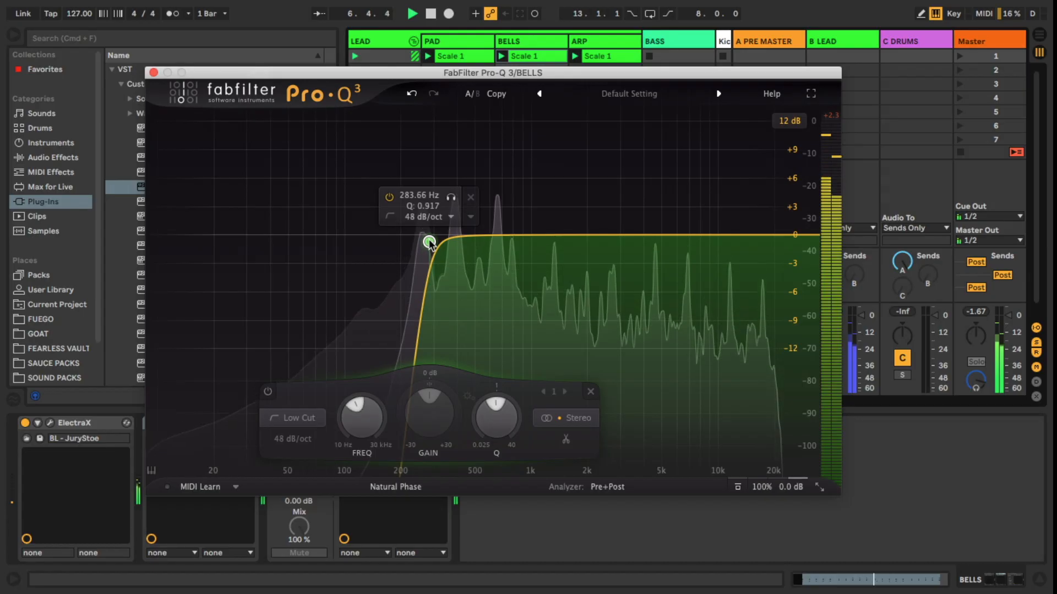
pyautogui.moveTo(427, 241); pyautogui.dragTo(420, 241)
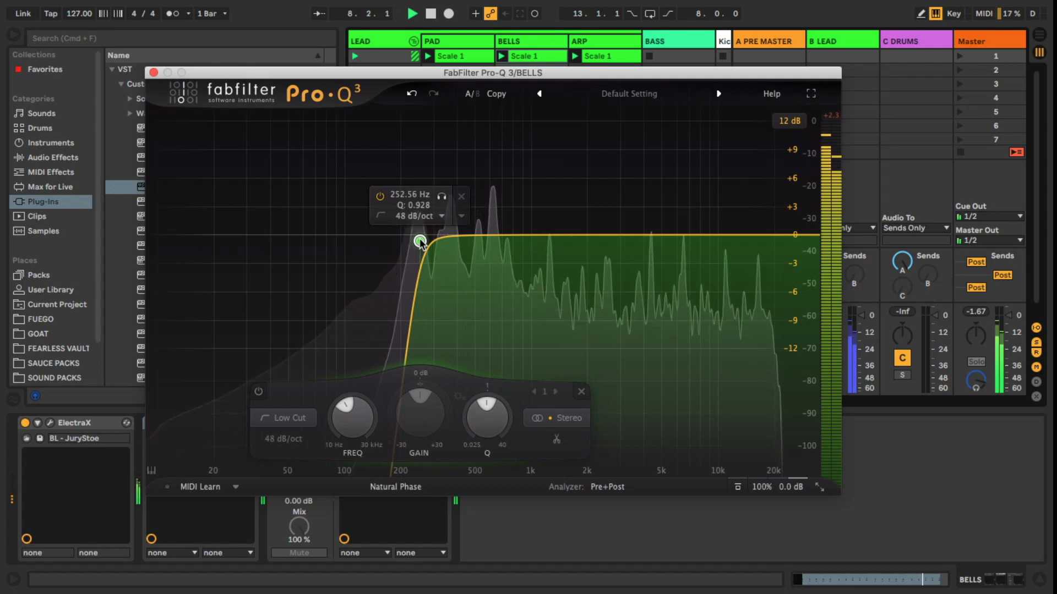
pyautogui.press('space')
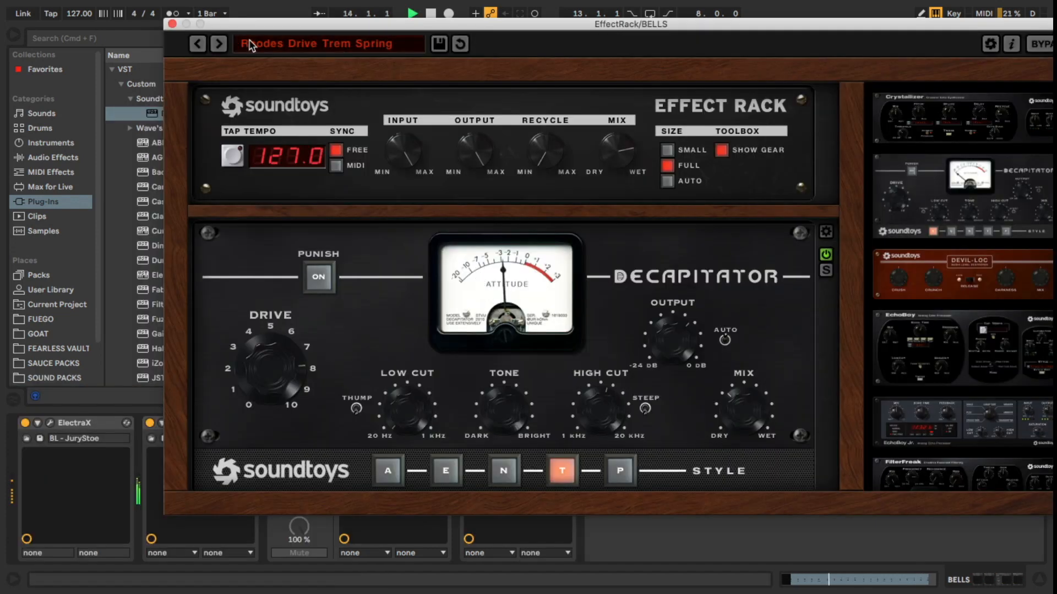
# - Load the Bubble Glide filter preset in the bells' Effect Rack
pyautogui.click(256, 47)
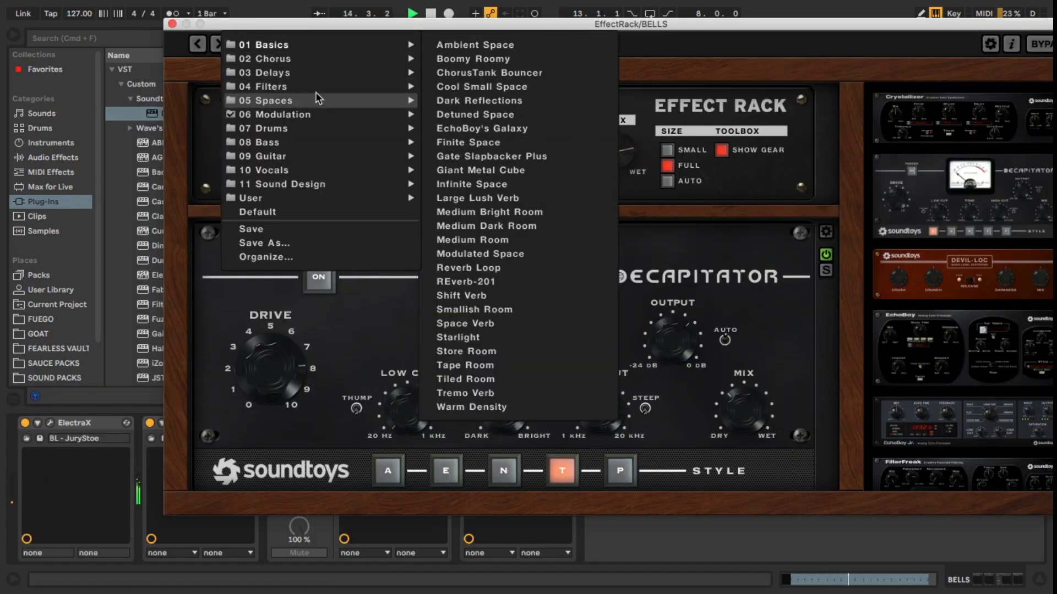
pyautogui.moveTo(330, 86)
pyautogui.click(464, 88)
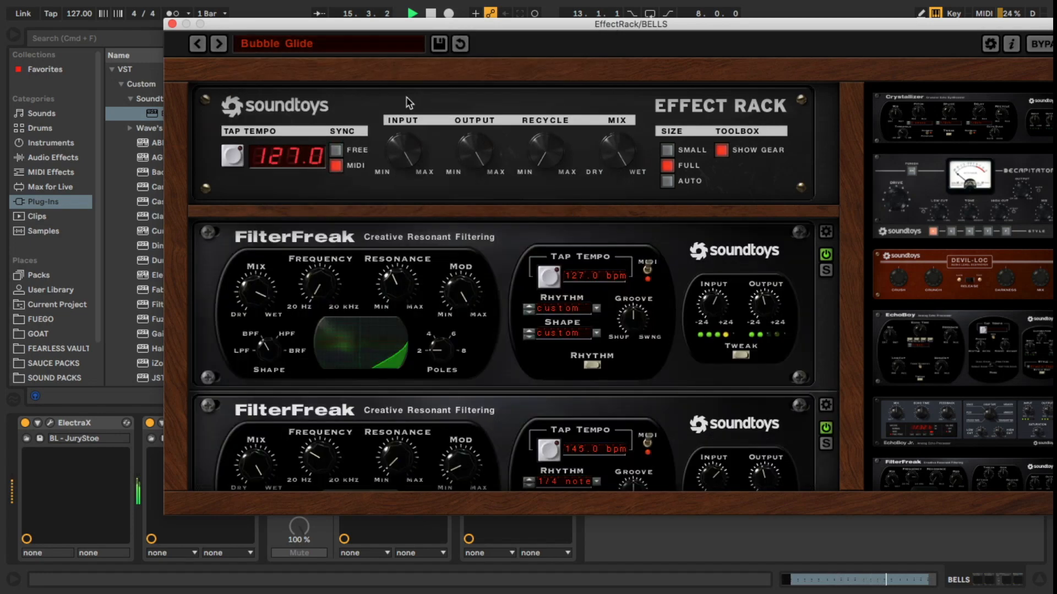
pyautogui.moveTo(420, 25); pyautogui.dragTo(346, 23)
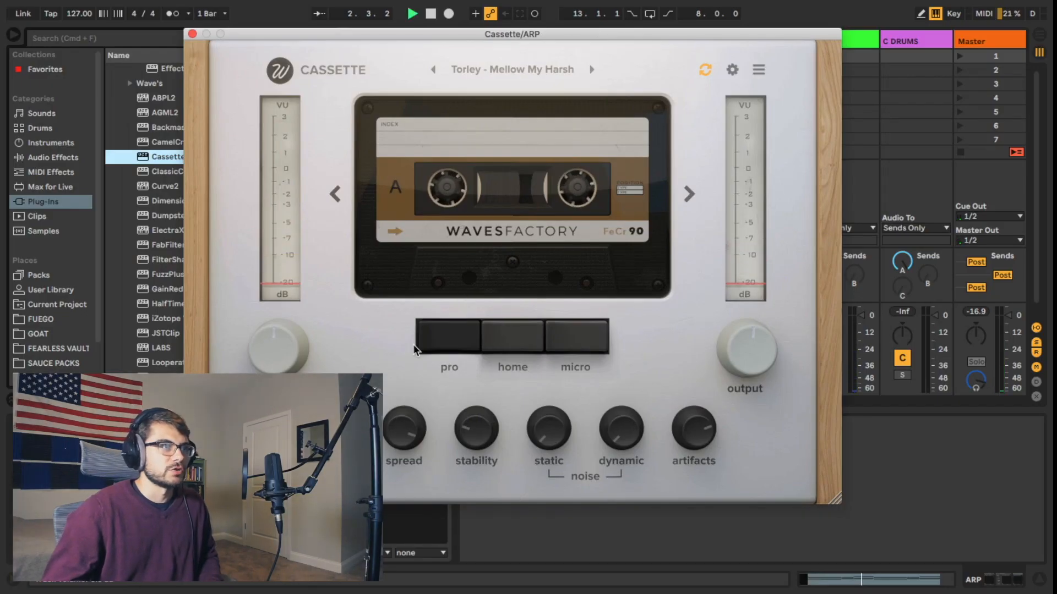
# - Audition the arp through Cassette's Torley - Mellow My Harsh preset and close the Cassette window
pyautogui.press('space')
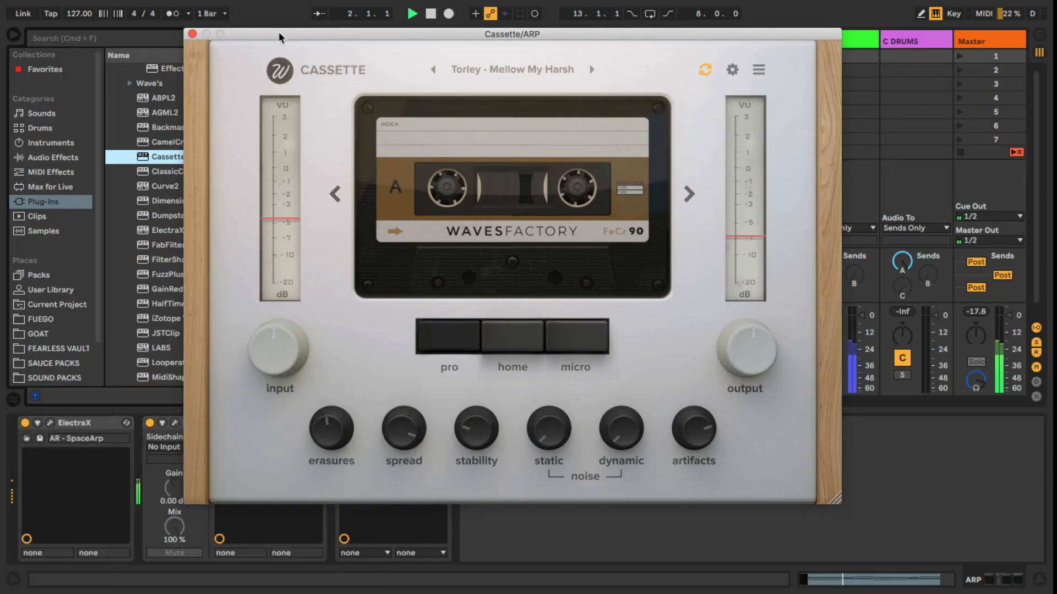
pyautogui.moveTo(278, 33)
pyautogui.mouseDown()
pyautogui.moveTo(295, 44)
pyautogui.moveTo(284, 59)
pyautogui.moveTo(283, 30)
pyautogui.mouseUp()
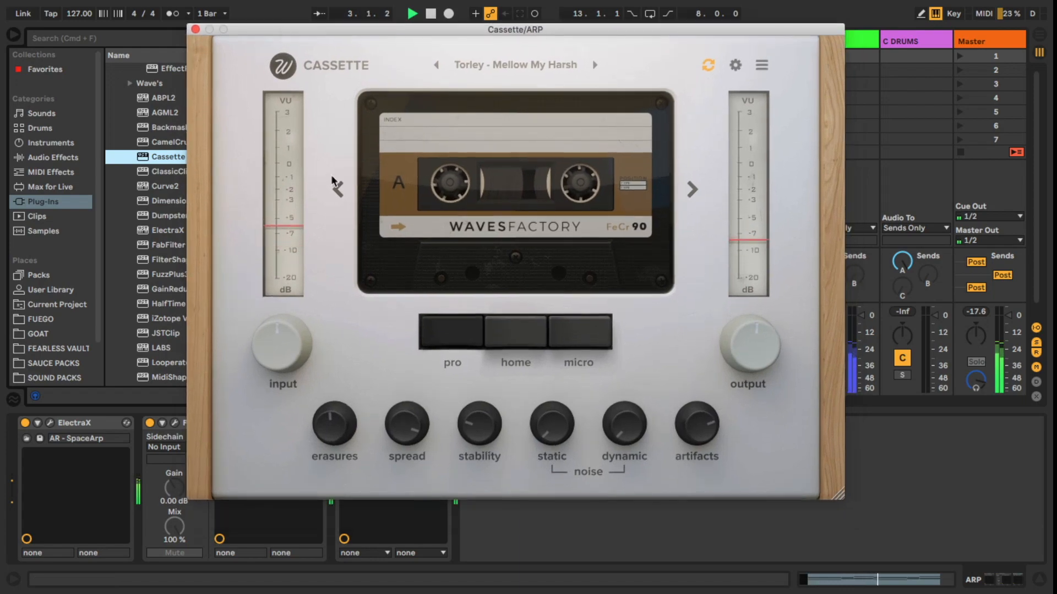
pyautogui.click(194, 29)
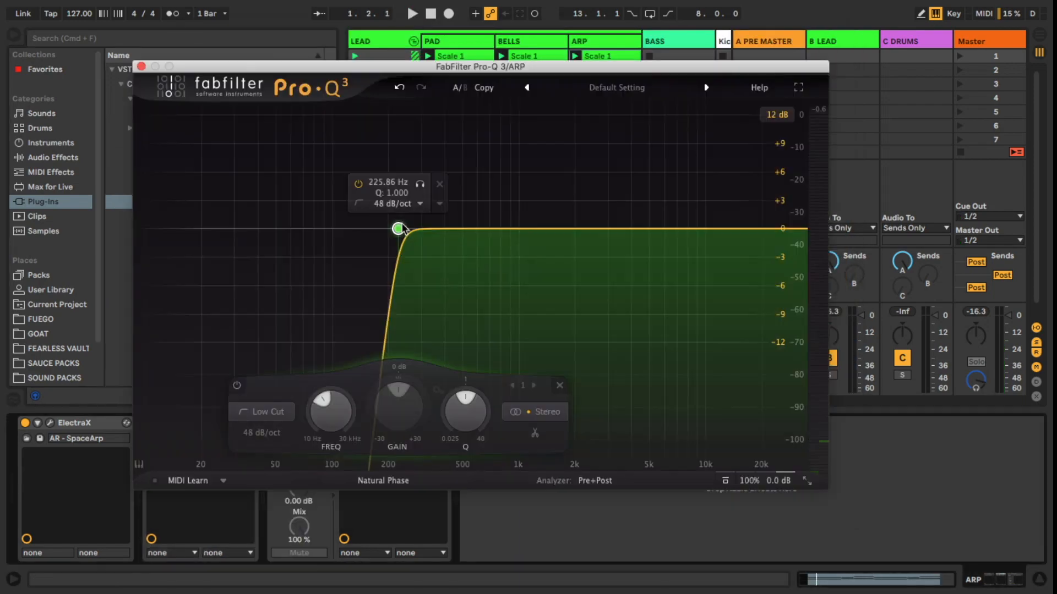
# - Raise the low-cut frequency in the arp's Pro-Q 3 to about 540 Hz while listening to the melody
pyautogui.press('space')
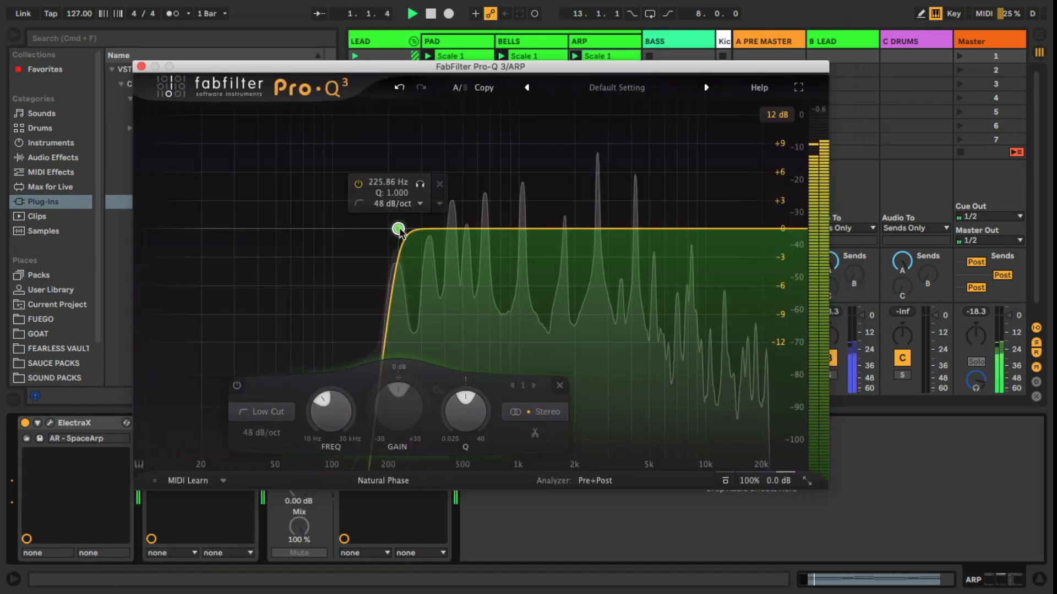
pyautogui.moveTo(400, 229); pyautogui.dragTo(471, 238)
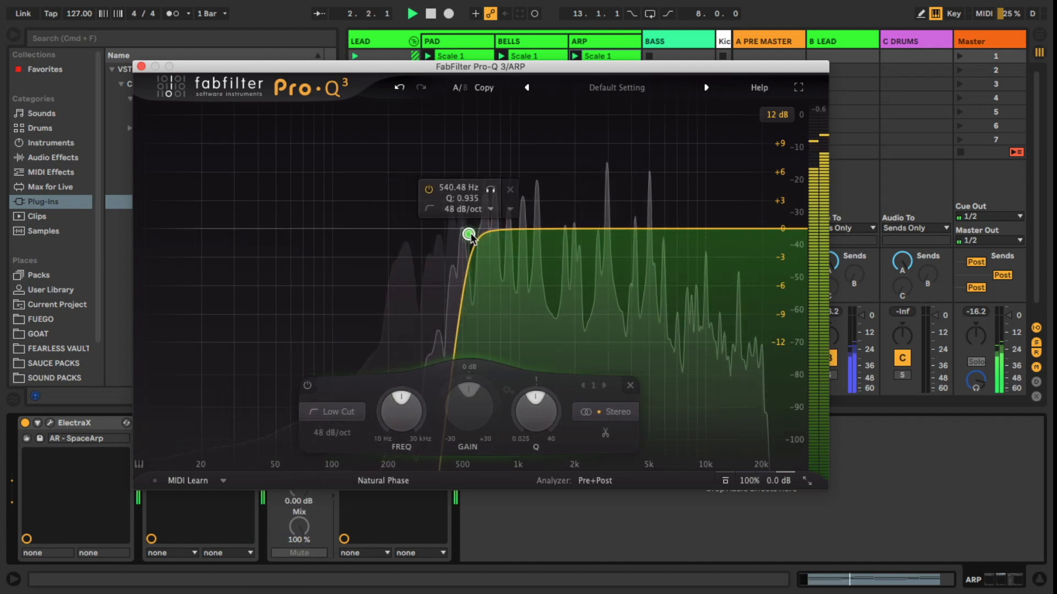
pyautogui.press('space')
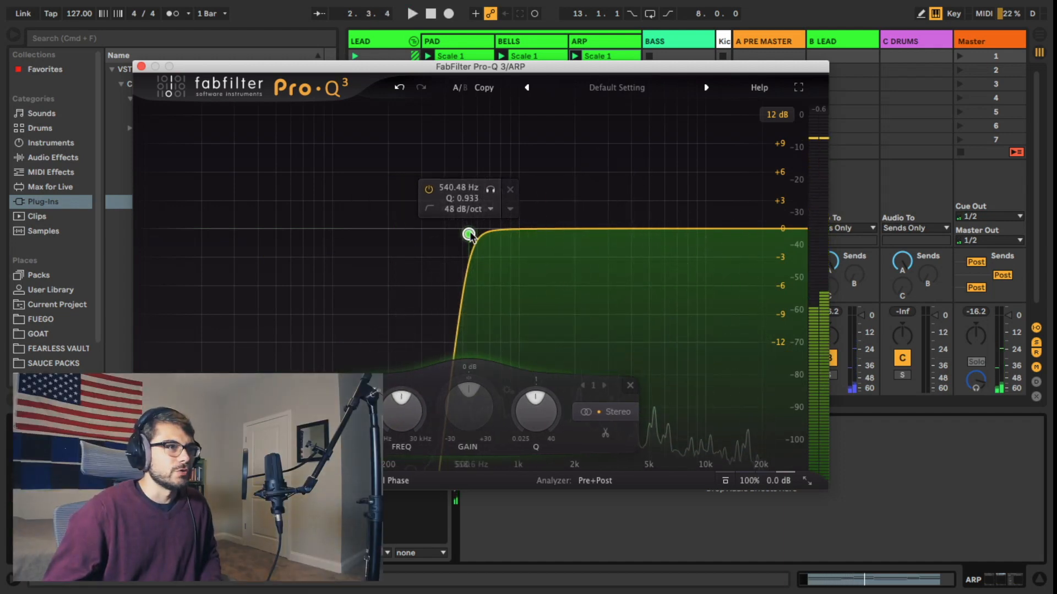
pyautogui.moveTo(472, 236); pyautogui.dragTo(477, 237)
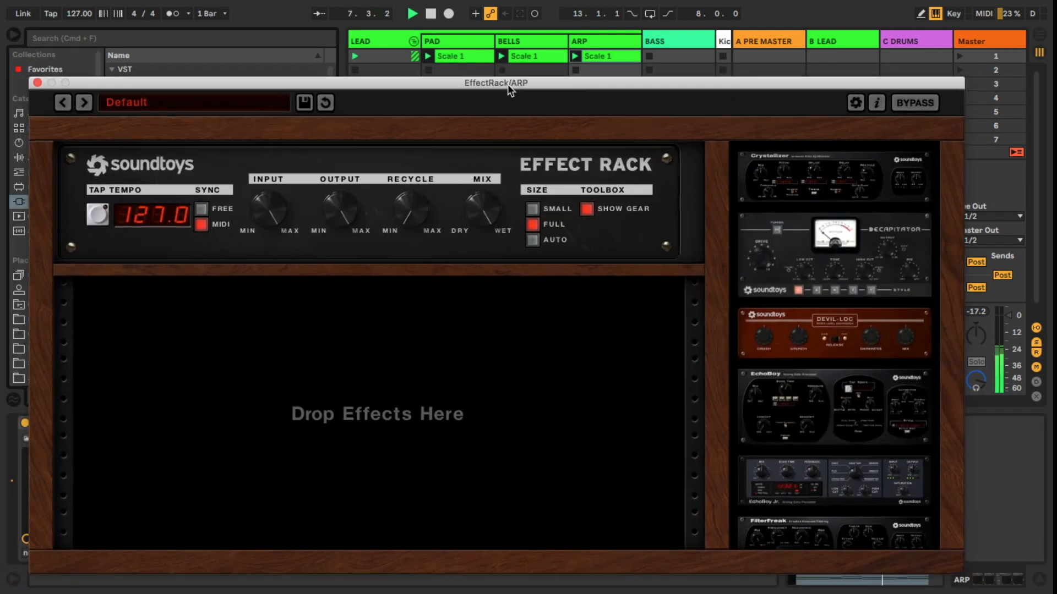
# - Load the Detuned Space preset from the 05 Spaces category in the arp's Effect Rack
pyautogui.moveTo(542, 93); pyautogui.dragTo(542, 30)
pyautogui.click(251, 43)
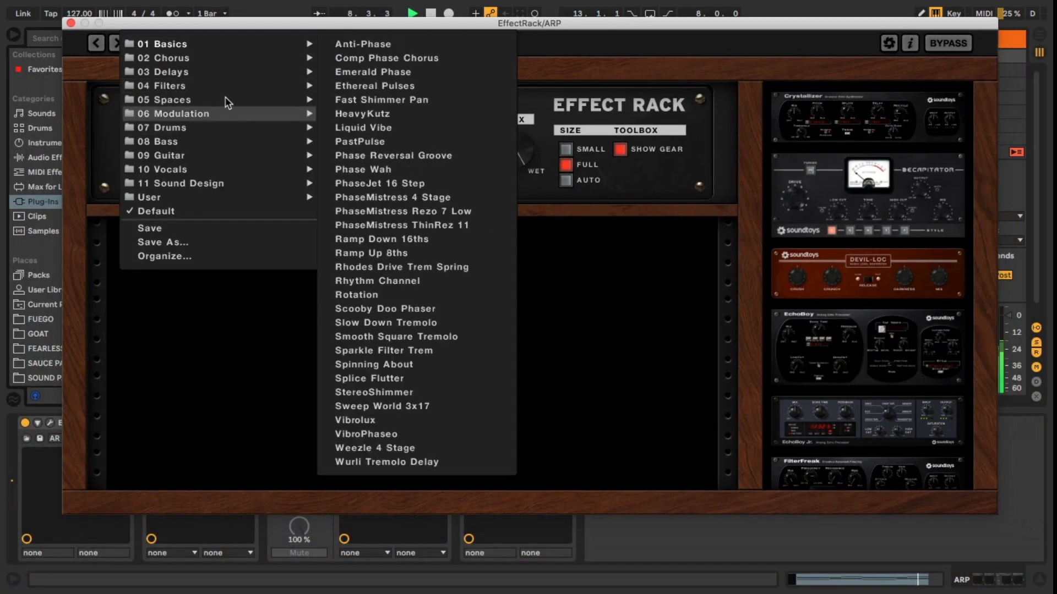
pyautogui.moveTo(222, 84)
pyautogui.moveTo(287, 101)
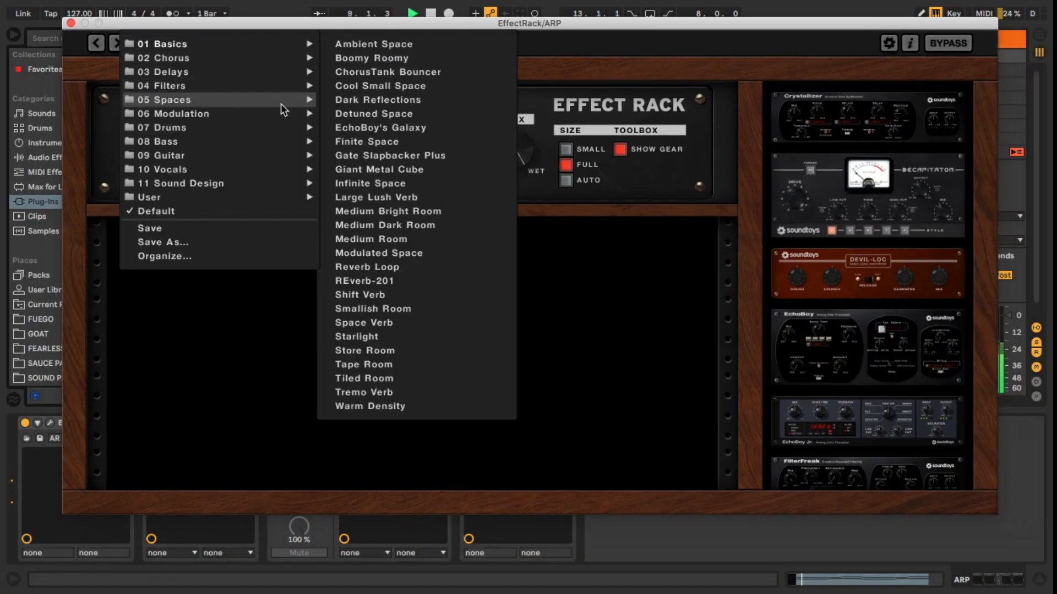
pyautogui.click(372, 117)
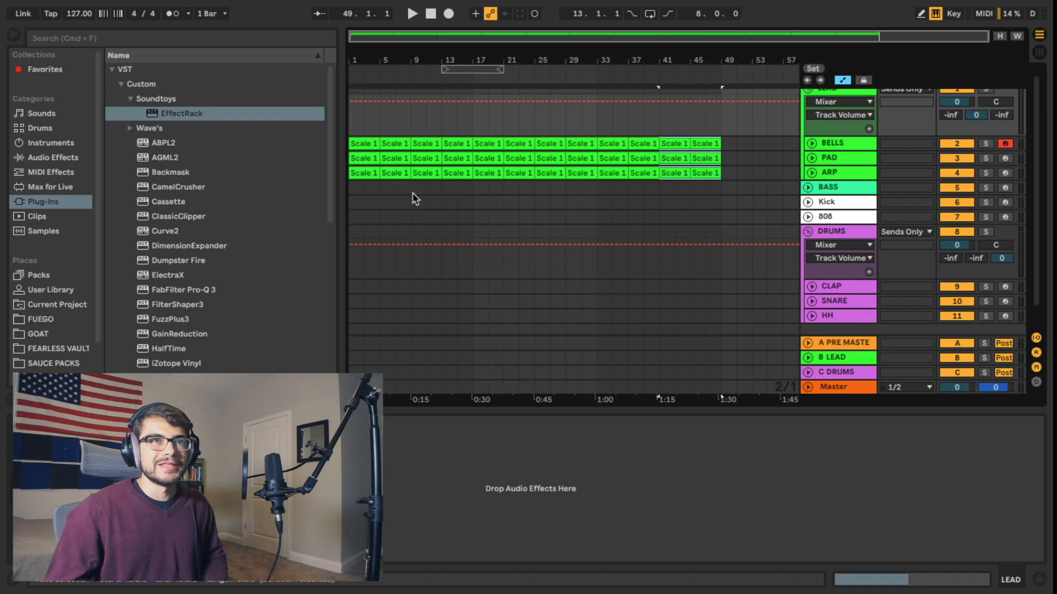
# - Delete the first two clips on both the PAD and ARP tracks so bars 1 to 8 contain only BELLS
pyautogui.click(369, 161)
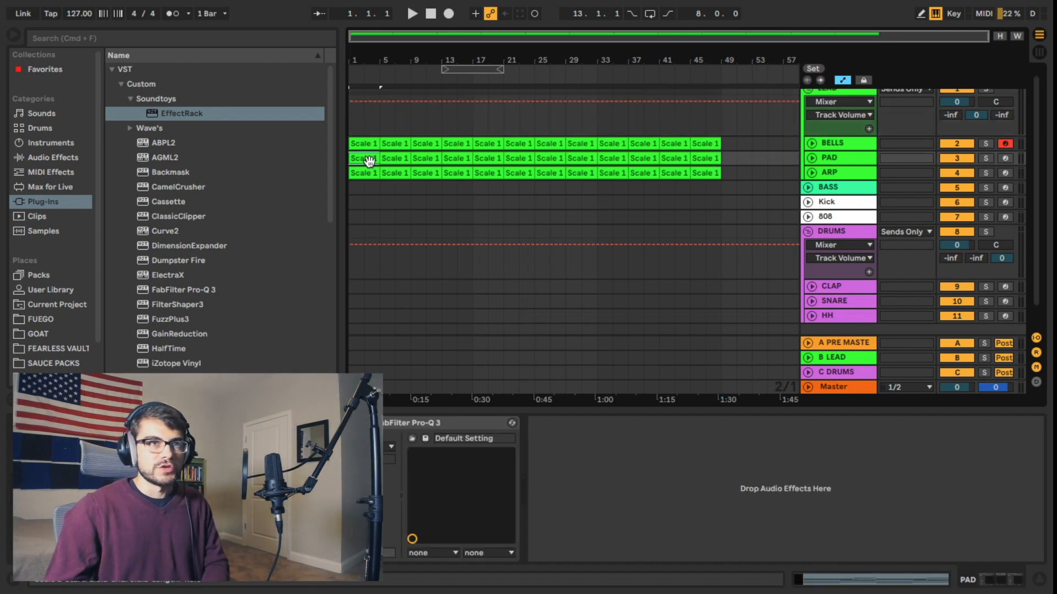
pyautogui.press('Delete')
pyautogui.click(392, 161)
pyautogui.press('Delete')
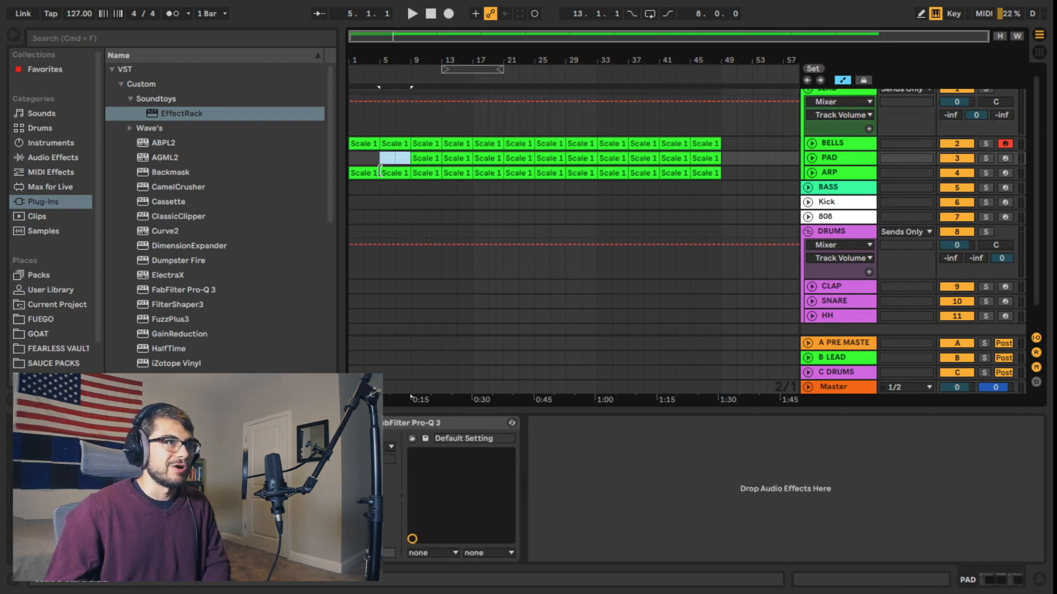
pyautogui.click(392, 173)
pyautogui.press('Delete')
pyautogui.click(368, 172)
pyautogui.press('Delete')
pyautogui.click(360, 143)
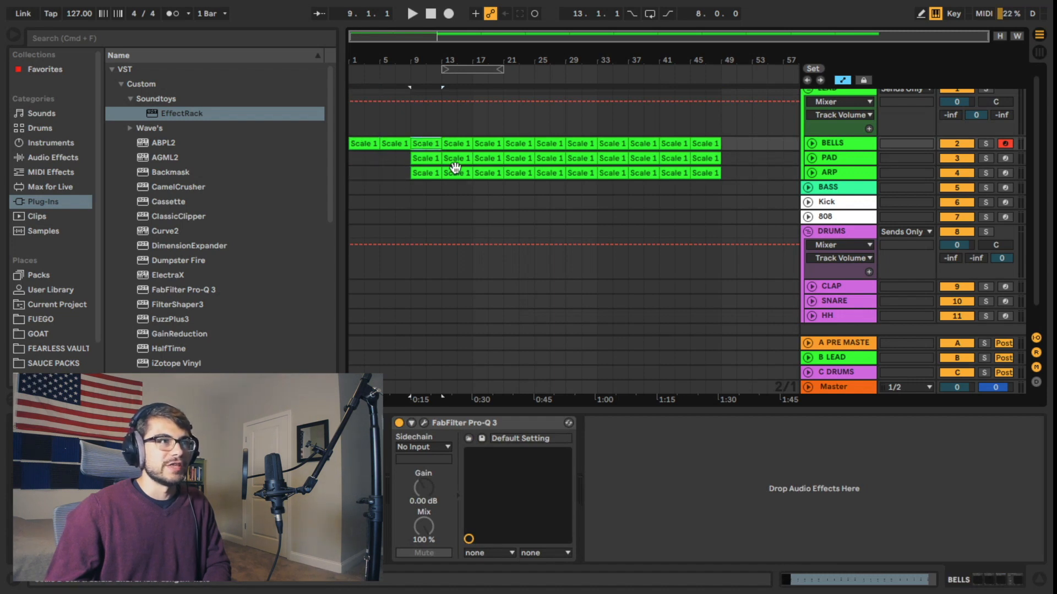
# - Delete the four ARP clips between bars 17 and 33
pyautogui.click(496, 172)
pyautogui.press('Delete')
pyautogui.click(518, 173)
pyautogui.press('Delete')
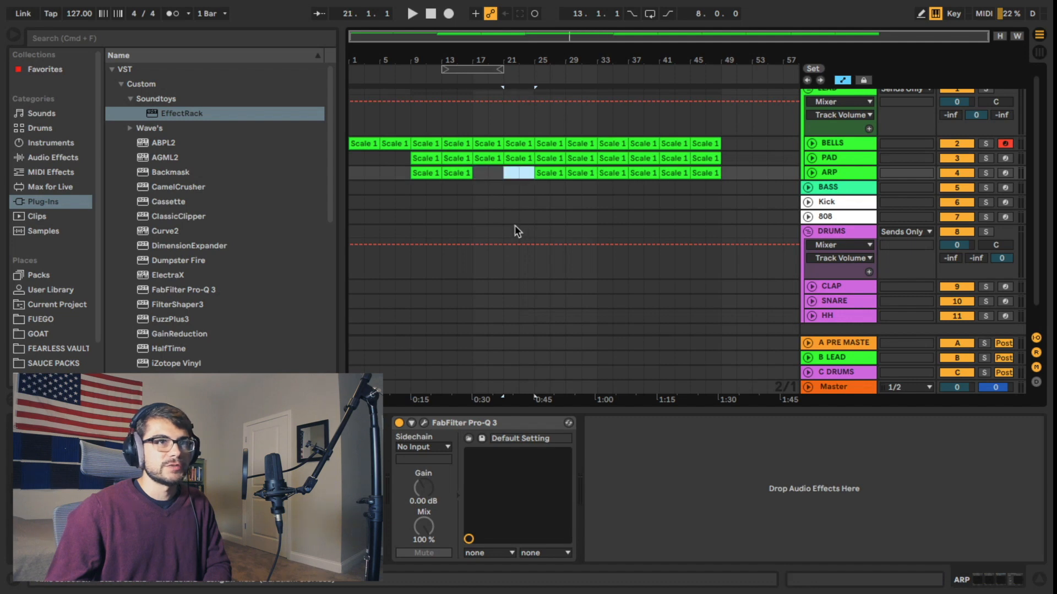
pyautogui.click(546, 173)
pyautogui.press('Delete')
pyautogui.click(578, 172)
pyautogui.press('Delete')
# - Delete the two PAD clips between bars 25 and 33
pyautogui.click(549, 159)
pyautogui.press('Delete')
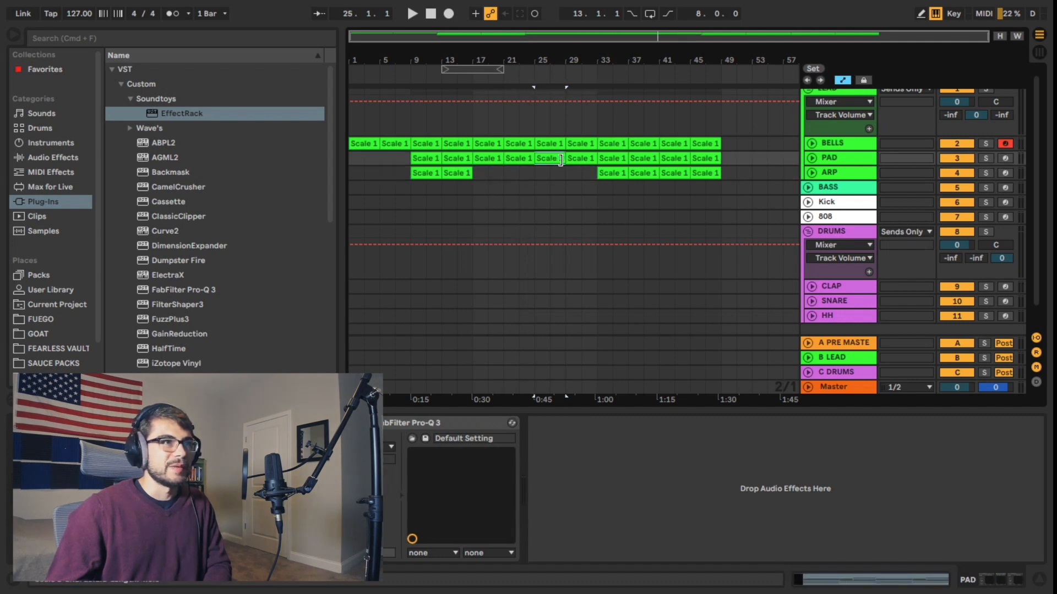
pyautogui.click(575, 159)
pyautogui.press('Delete')
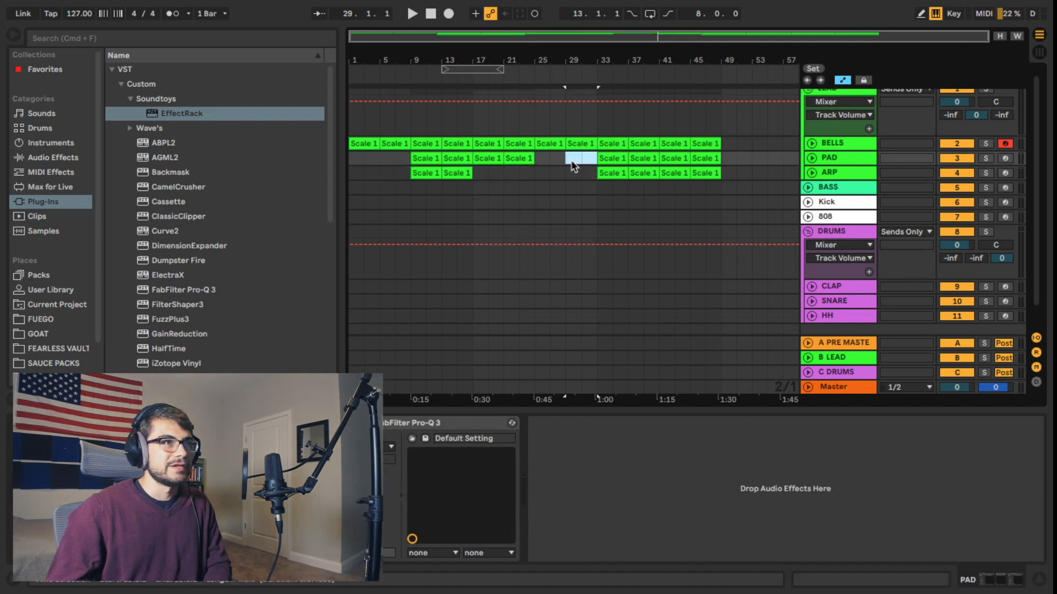
# - Delete the two BELLS clips between bars 33 and 41
pyautogui.click(614, 144)
pyautogui.press('Delete')
pyautogui.click(638, 144)
pyautogui.press('Delete')
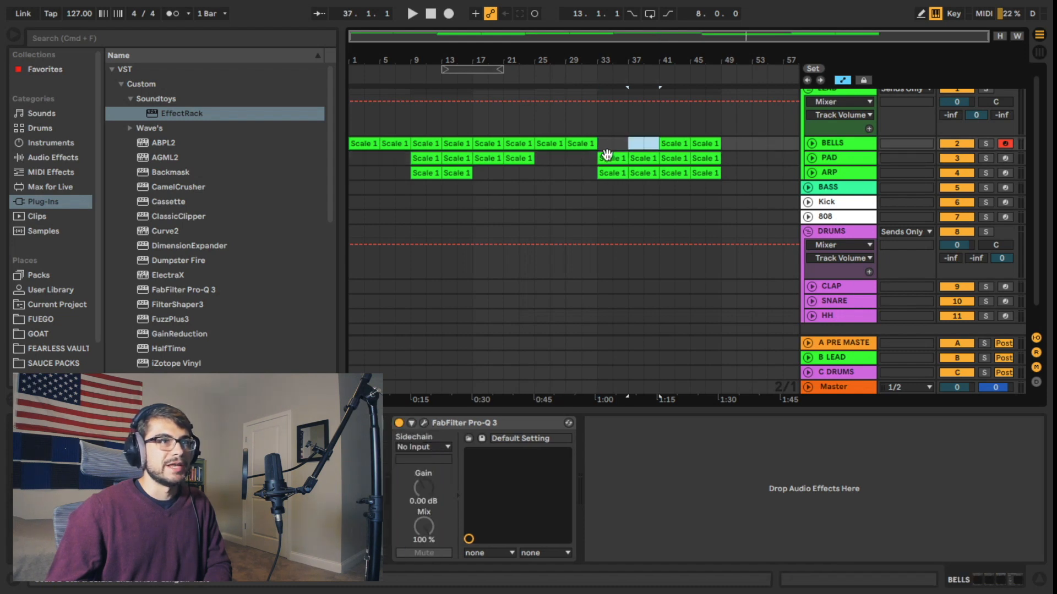
pyautogui.moveTo(661, 142); pyautogui.dragTo(710, 175)
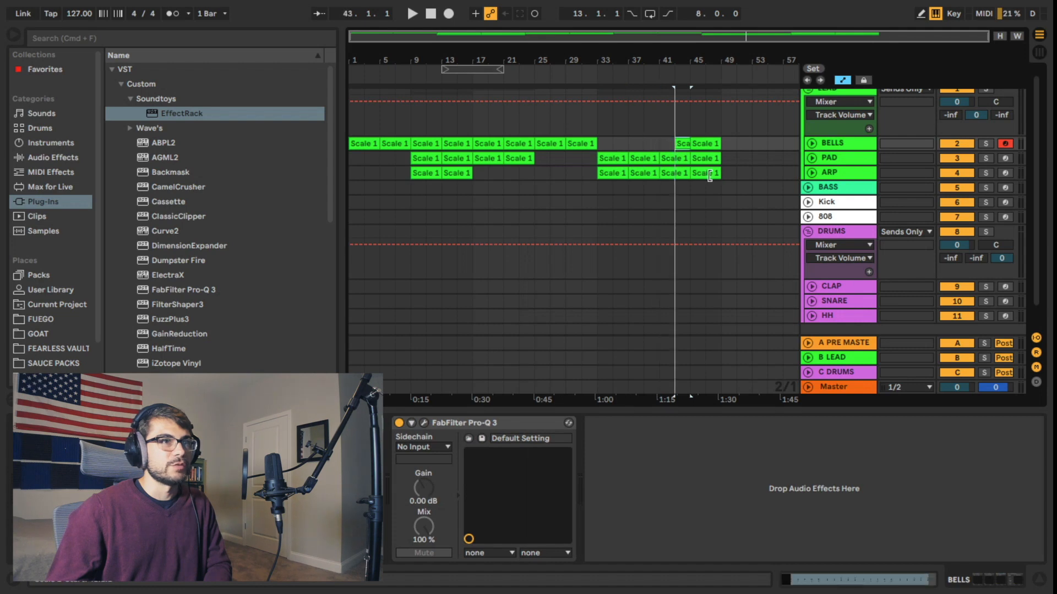
# - Extend the BELLS track with two copies of its clip at bars 49 and 53
pyautogui.click(388, 143)
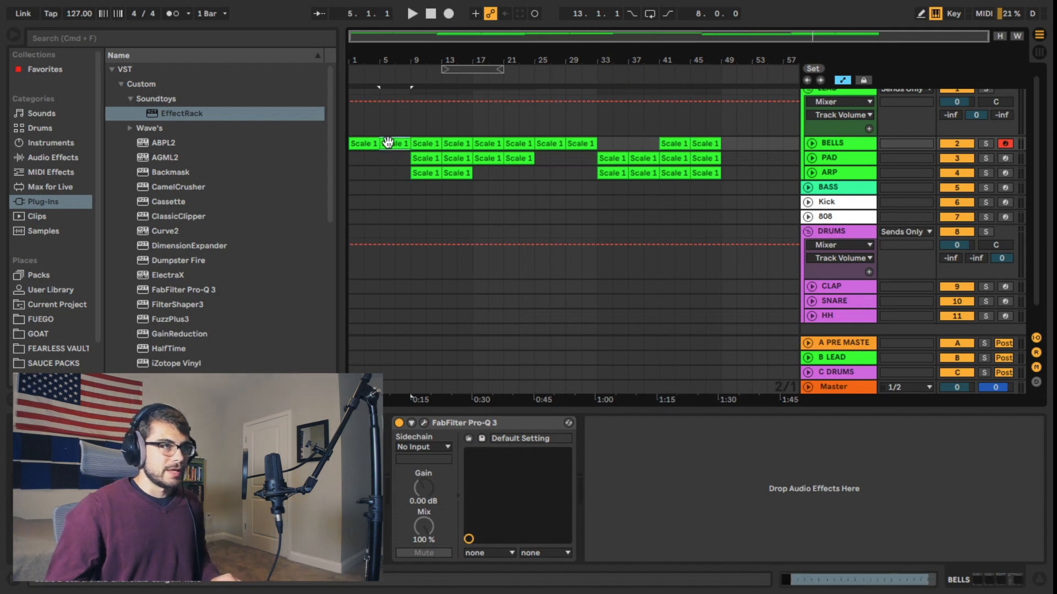
pyautogui.moveTo(390, 143); pyautogui.dragTo(739, 145)
pyautogui.press('super+d')
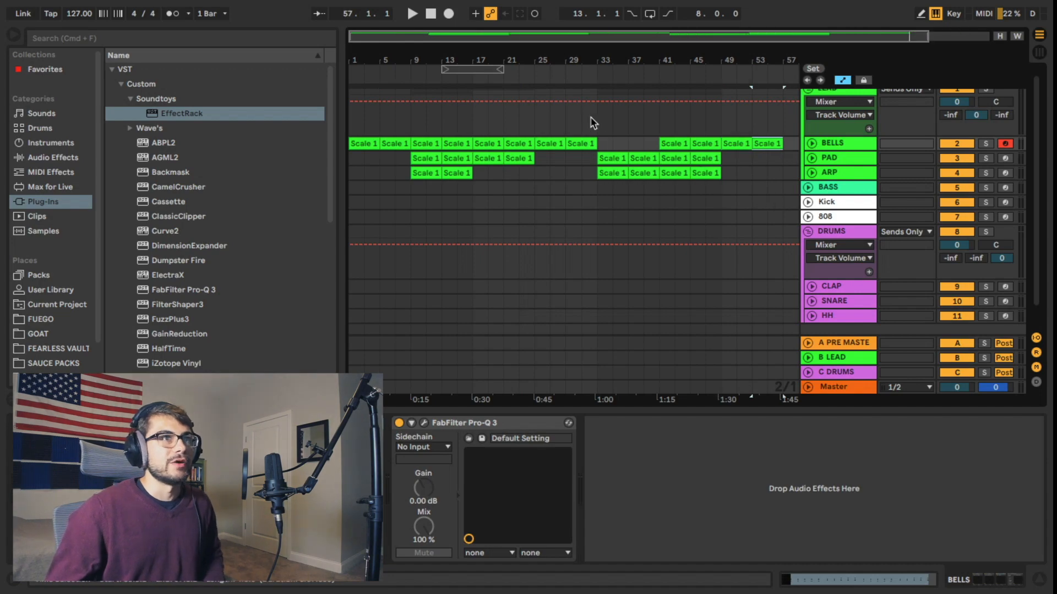
# - Play back the opening sections of the arrangement from bars 1, 9, 17 and 25
pyautogui.moveTo(571, 58); pyautogui.dragTo(570, 48)
pyautogui.click(365, 143)
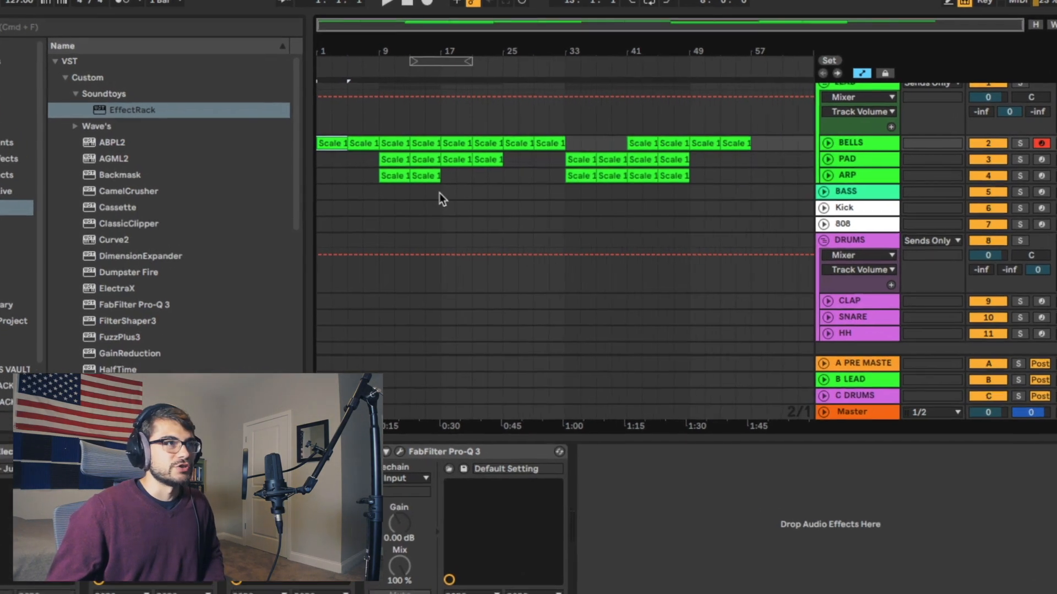
pyautogui.press('space')
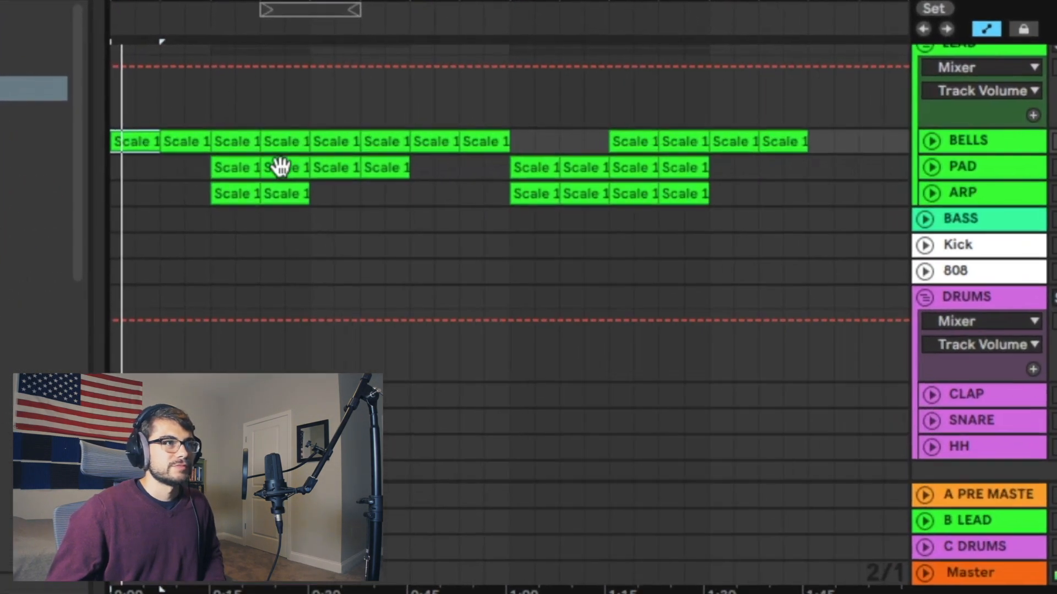
pyautogui.click(242, 144)
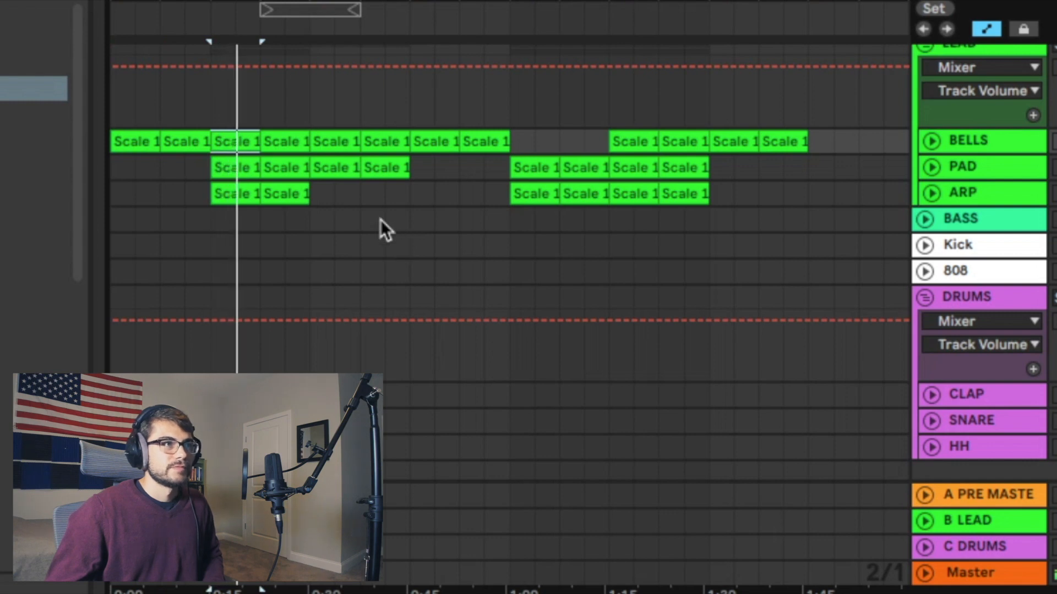
pyautogui.click(345, 144)
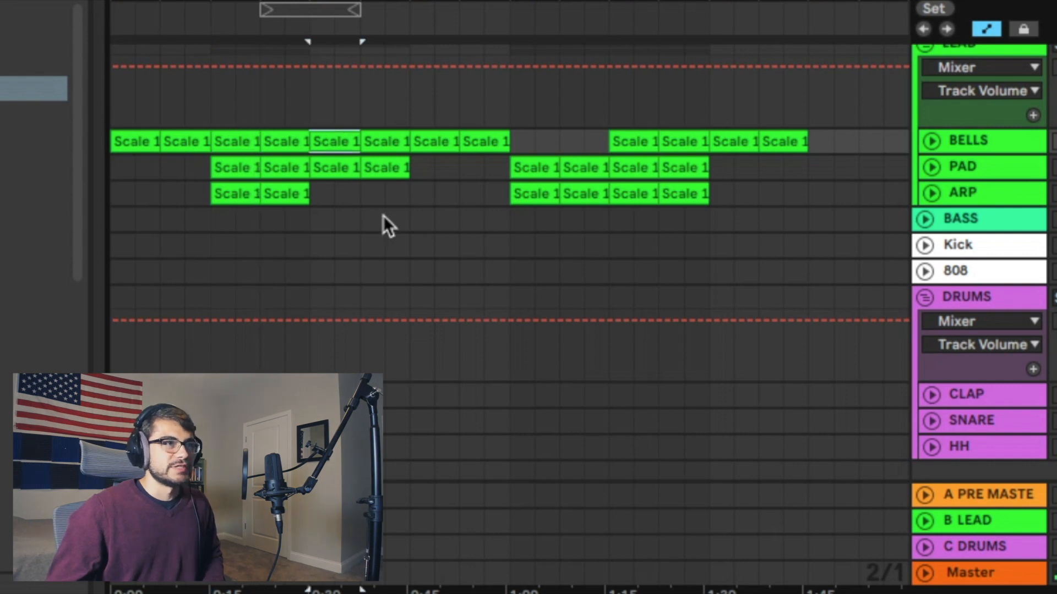
pyautogui.press('space')
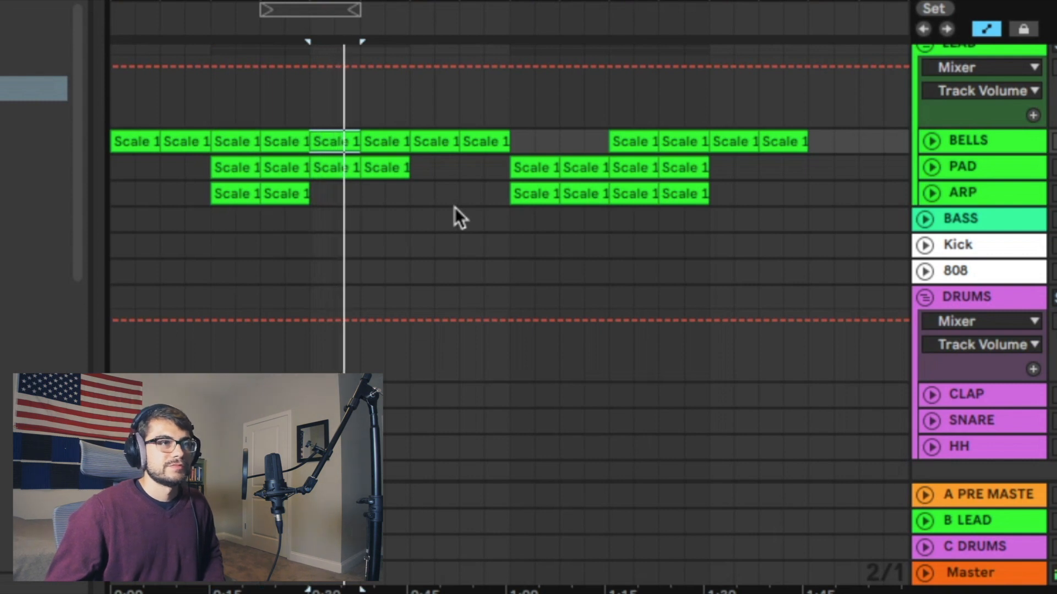
pyautogui.click(430, 139)
pyautogui.hotkey('ctrl', 'l')
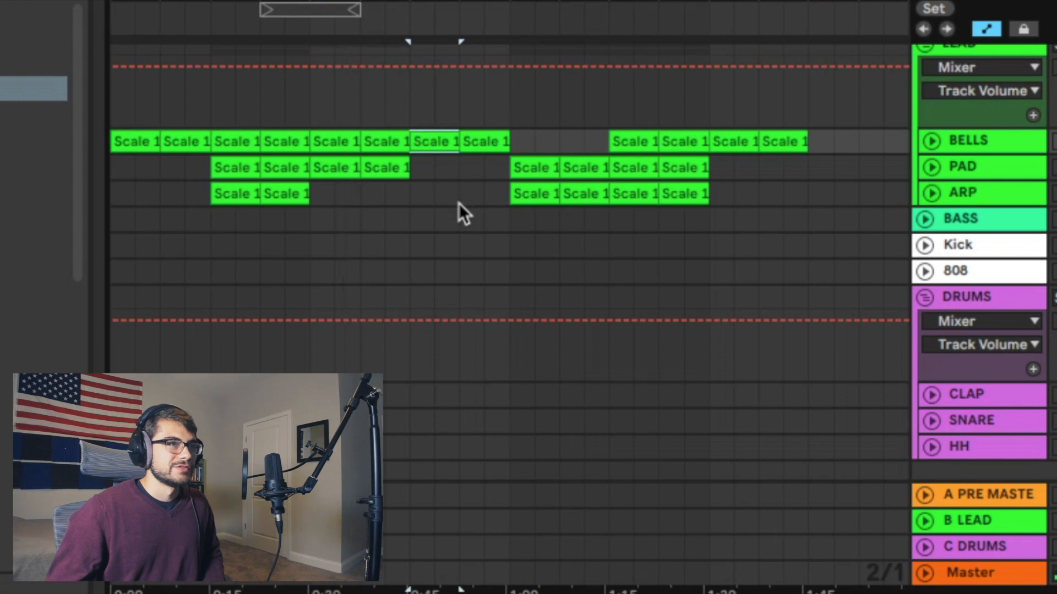
pyautogui.press('space')
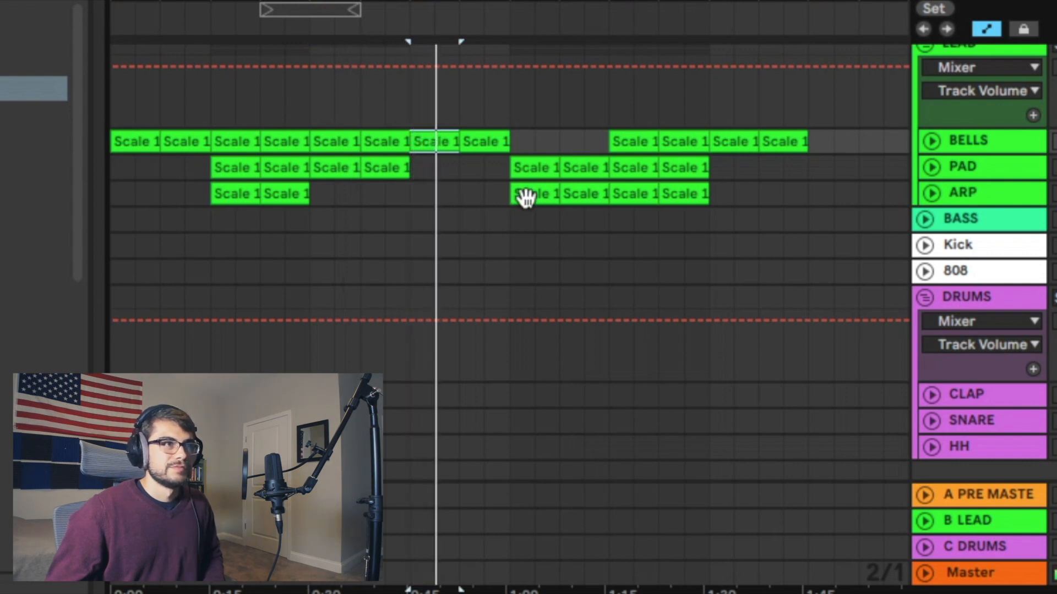
pyautogui.press('space')
# - Add two copies of the ARP clip from bar 33 at bars 25 and 29
pyautogui.click(535, 201)
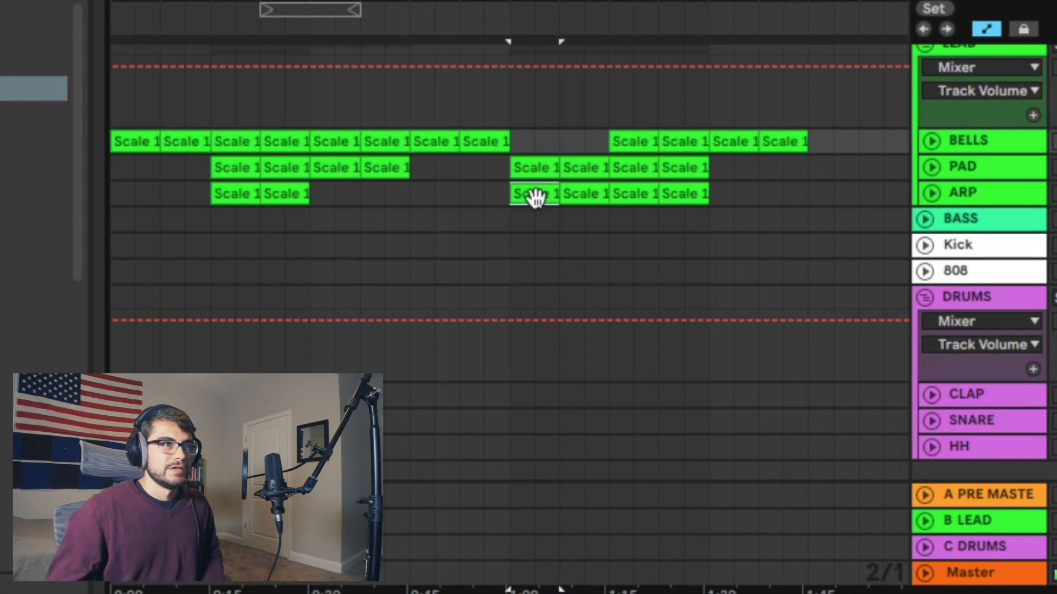
pyautogui.moveTo(536, 198); pyautogui.dragTo(486, 191)
pyautogui.hotkey('ctrl', 'd')
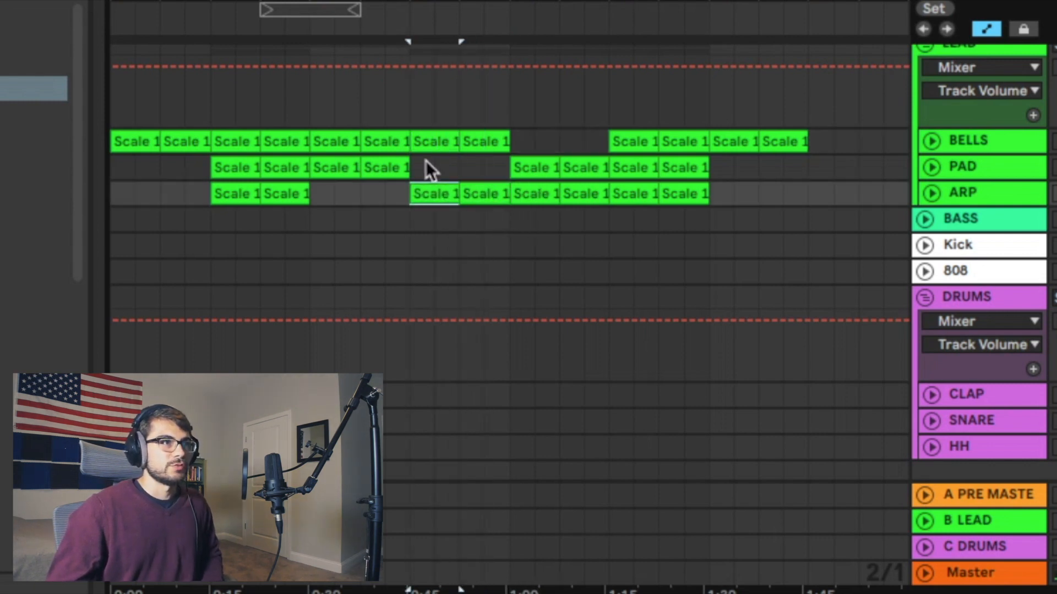
# - Audition the revised section at bar 25 and the sections starting at bars 33, 41 and 49
pyautogui.click(430, 139)
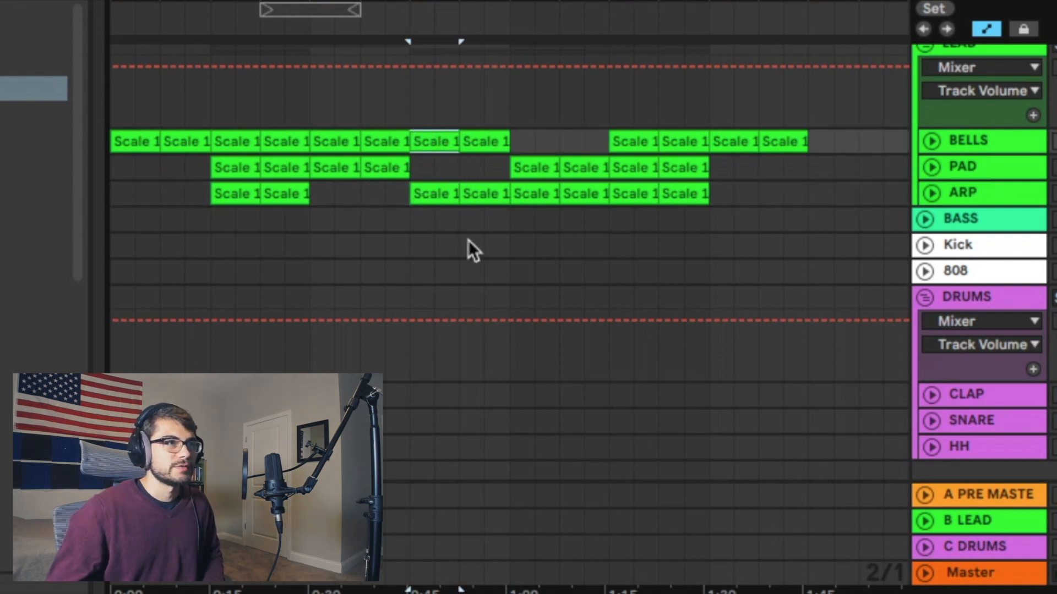
pyautogui.press('space')
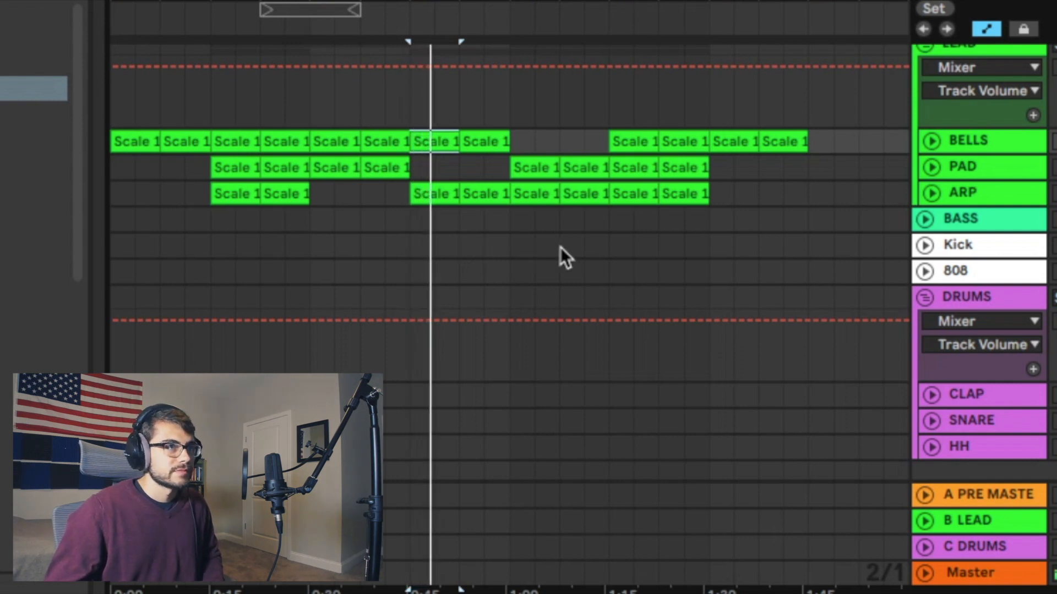
pyautogui.click(537, 168)
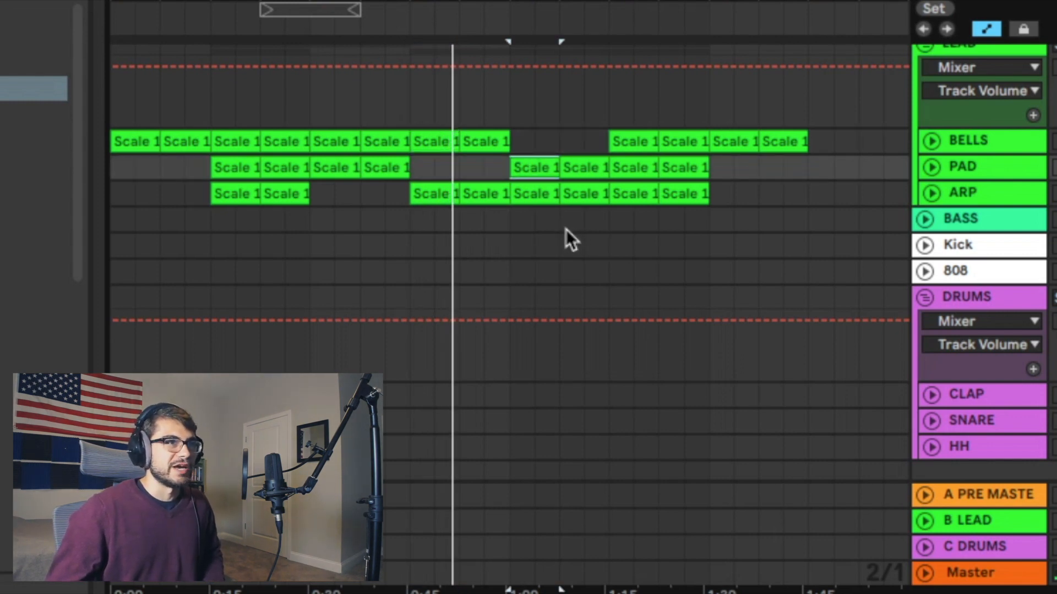
pyautogui.press('space')
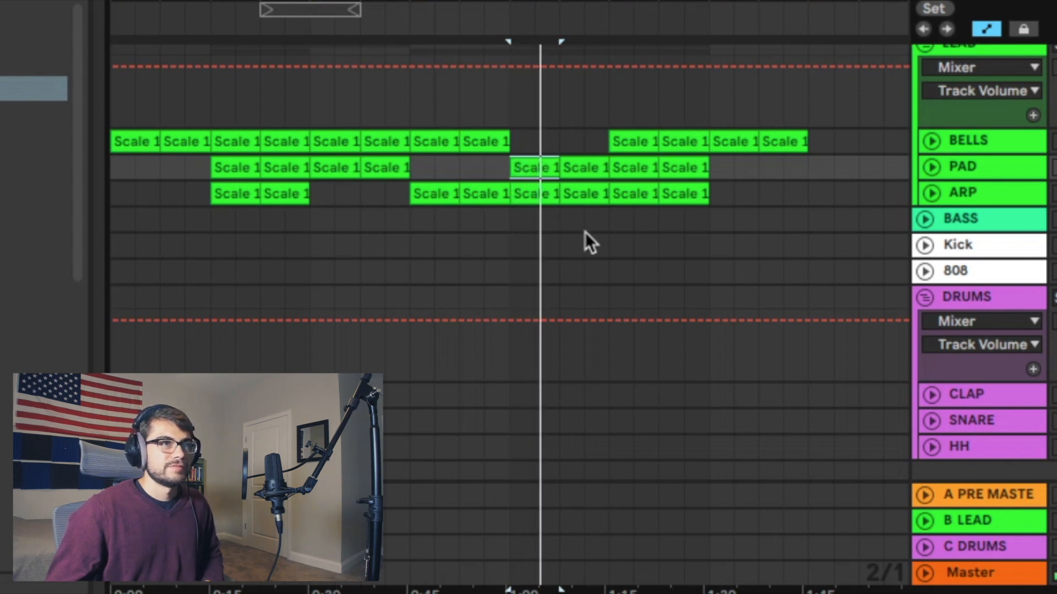
pyautogui.click(630, 144)
pyautogui.press('space')
pyautogui.press('space')
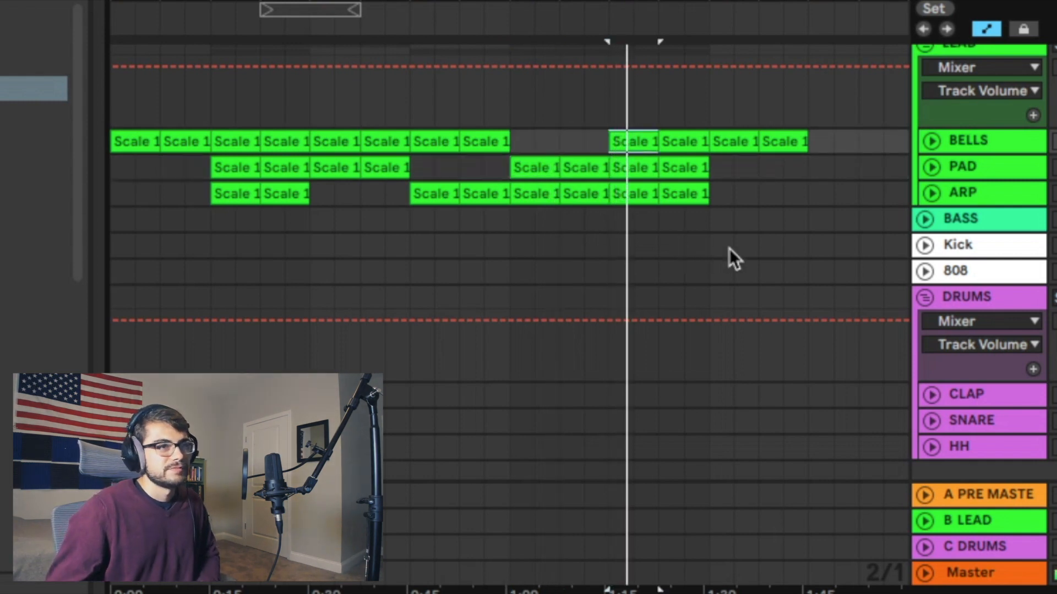
pyautogui.click(736, 143)
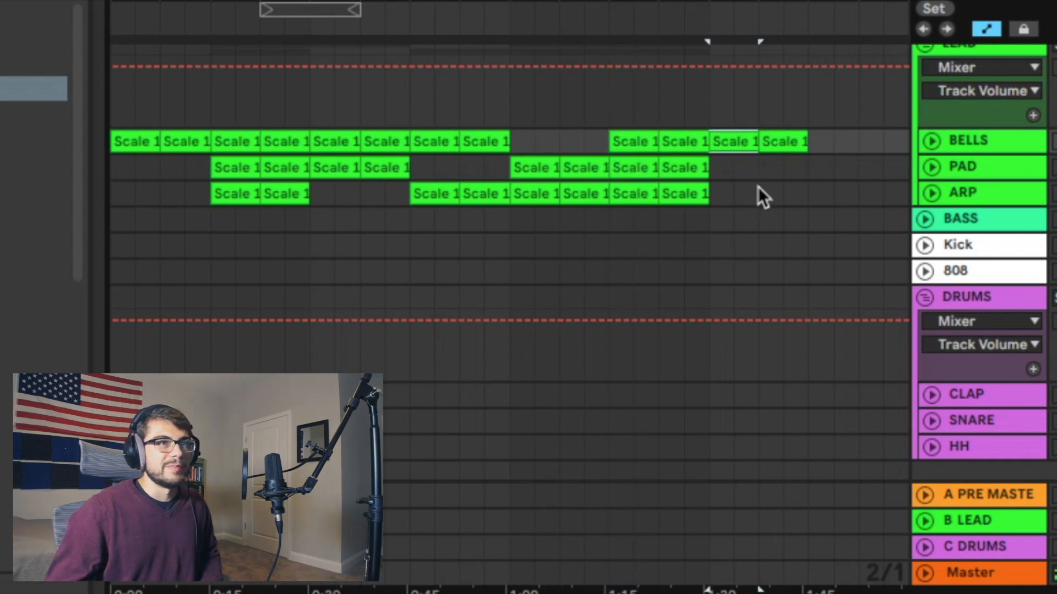